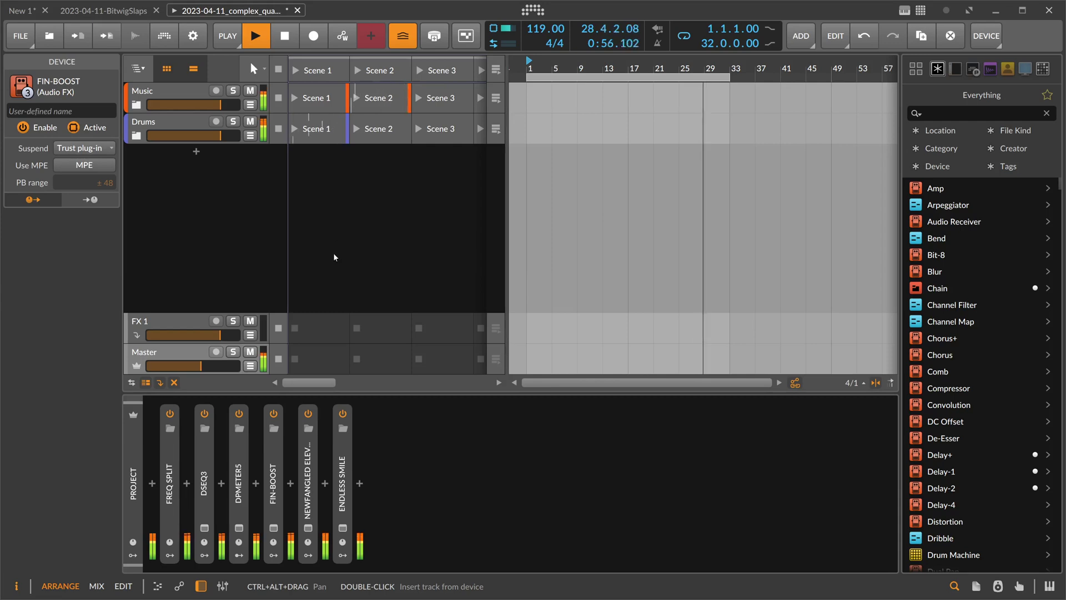
Open the FIN-BOOST plug-in on the Master track and audition its Finisher knob by raising it and returning it to minimum
click(274, 527)
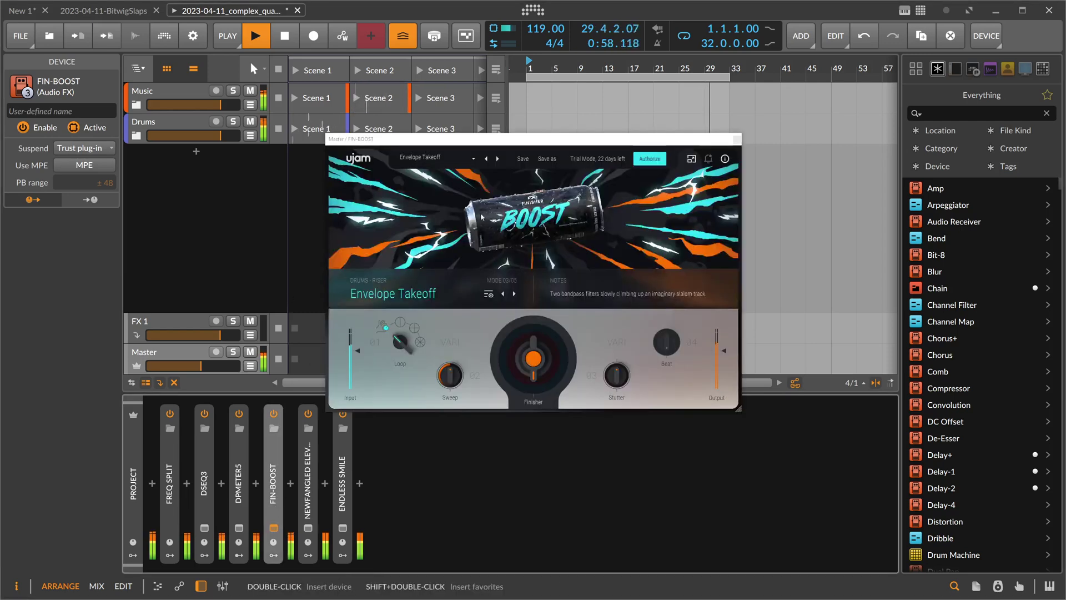
drag(472, 142, 452, 148)
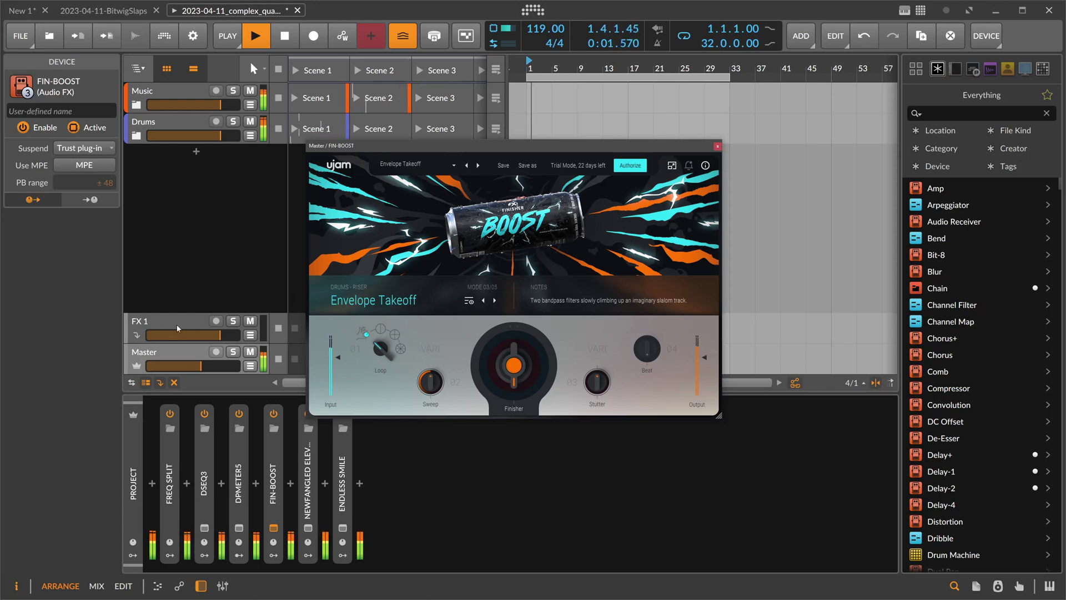
click(189, 353)
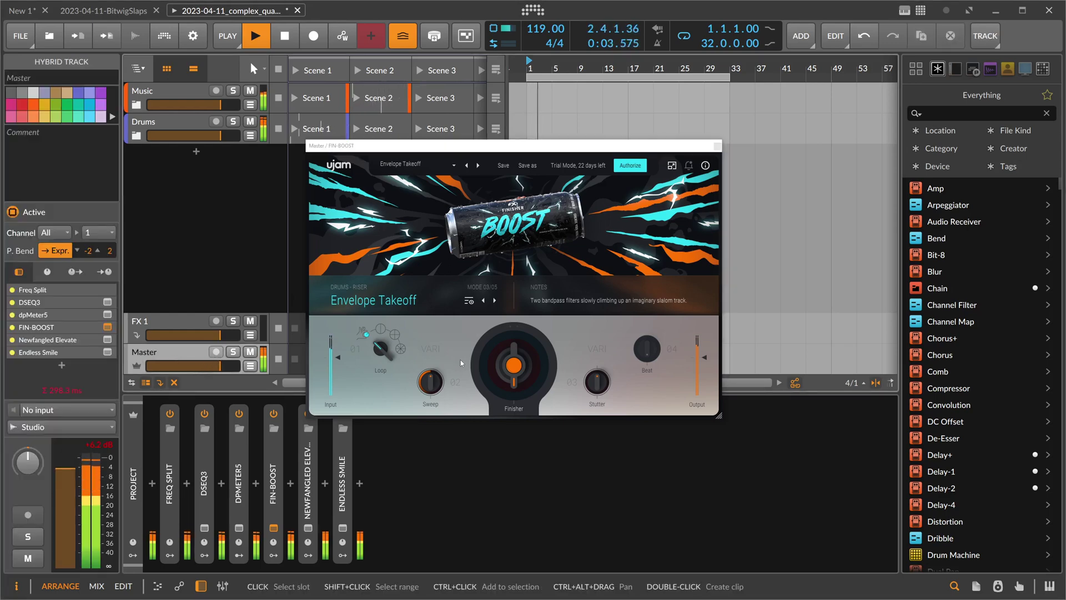
click(512, 349)
drag(512, 348, 512, 454)
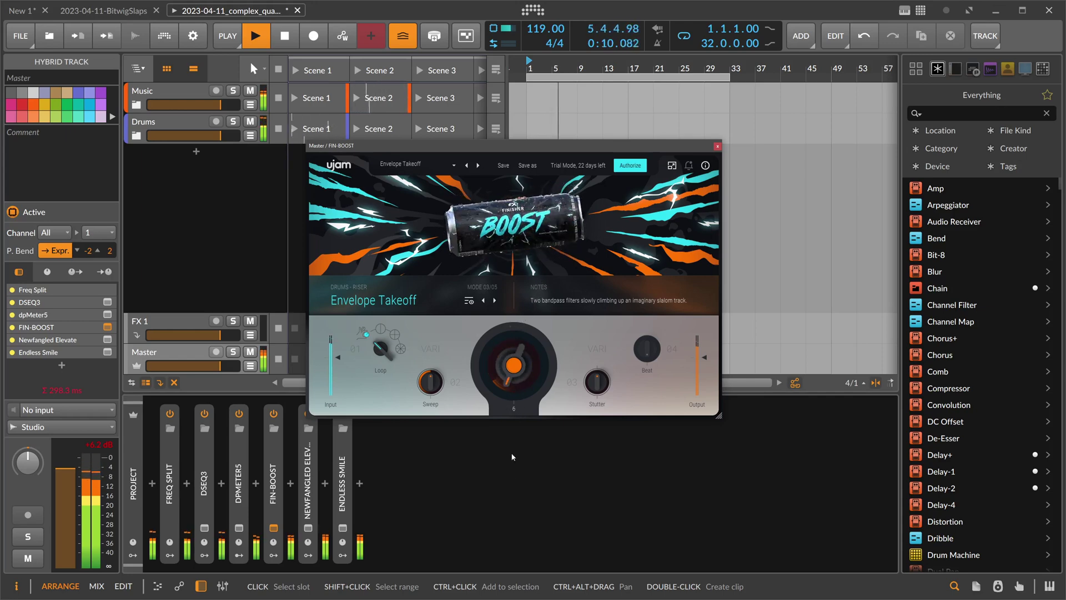
Mute the Master track and sweep FIN-BOOST's Finisher knob up and back to minimum again
click(250, 351)
drag(521, 378, 551, 261)
drag(519, 348, 518, 465)
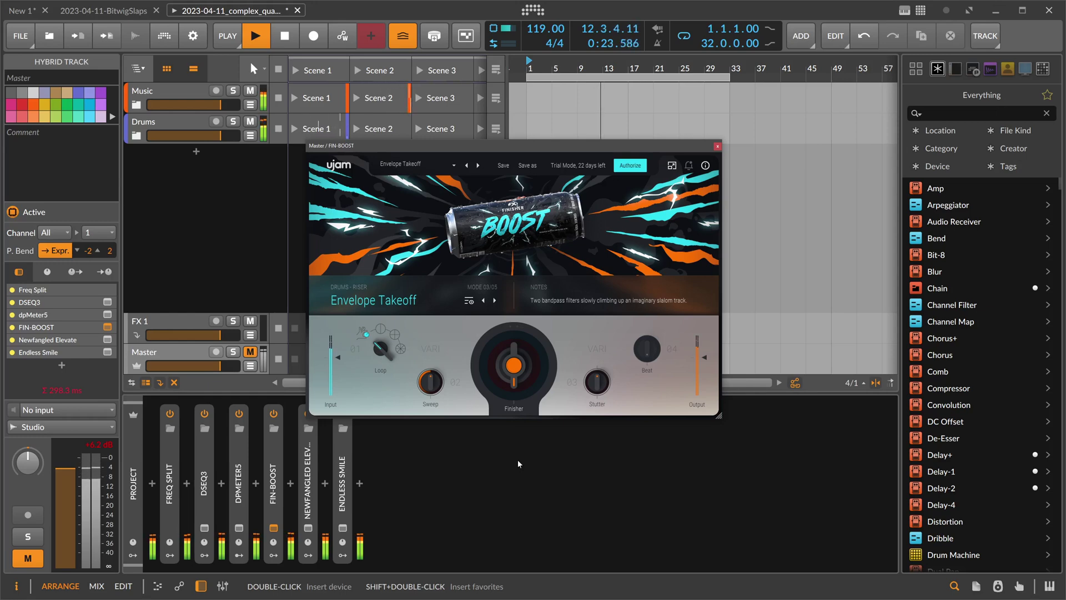
drag(509, 389, 535, 297)
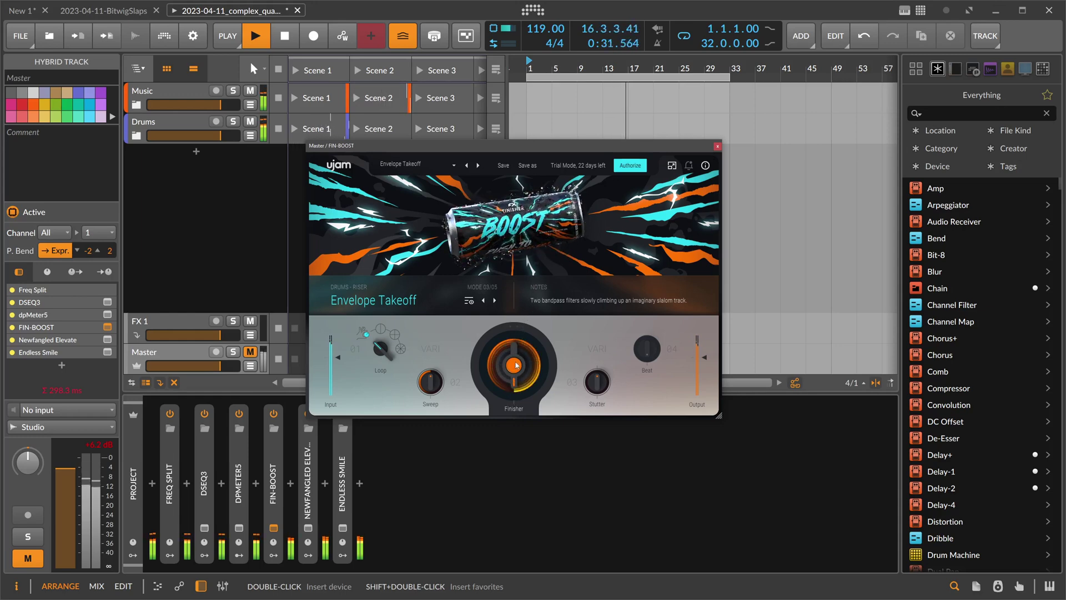
drag(517, 359, 521, 496)
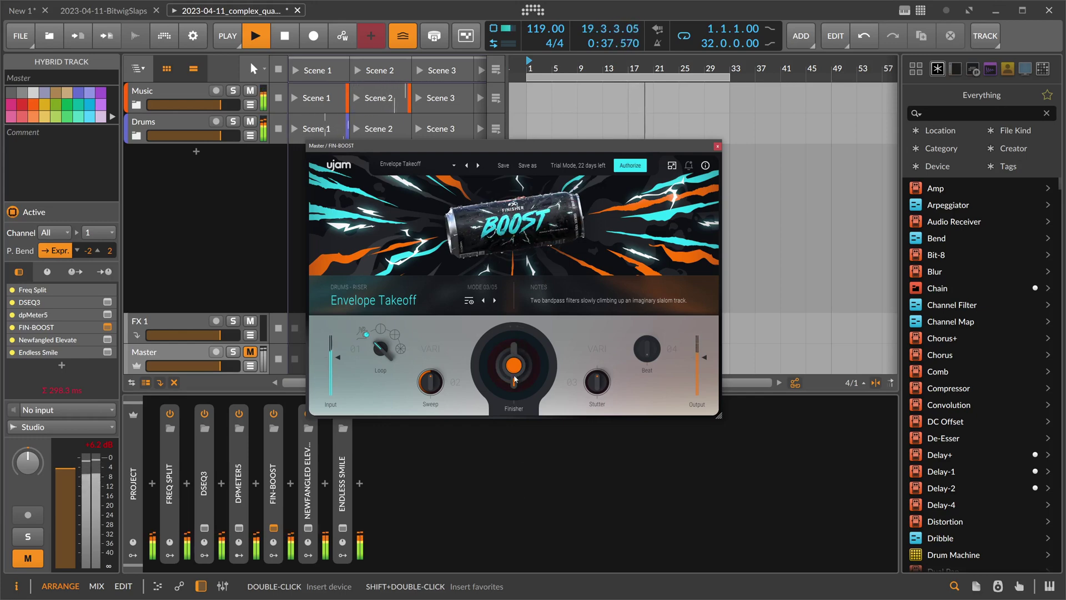
Unmute the Master track and close the FIN-BOOST plug-in window
drag(403, 147, 420, 149)
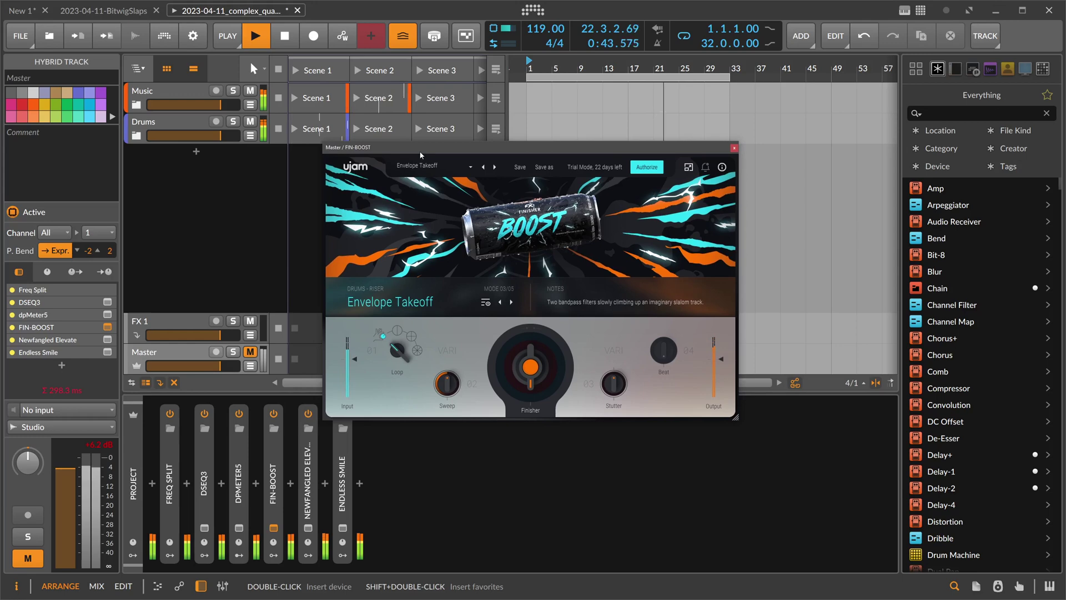
drag(420, 154, 405, 148)
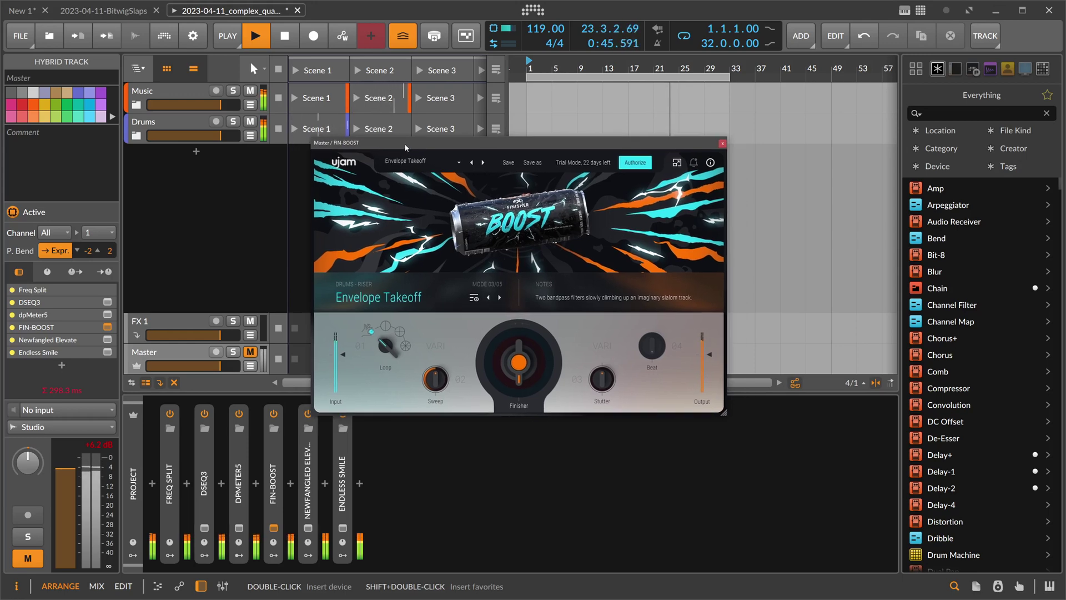
click(249, 352)
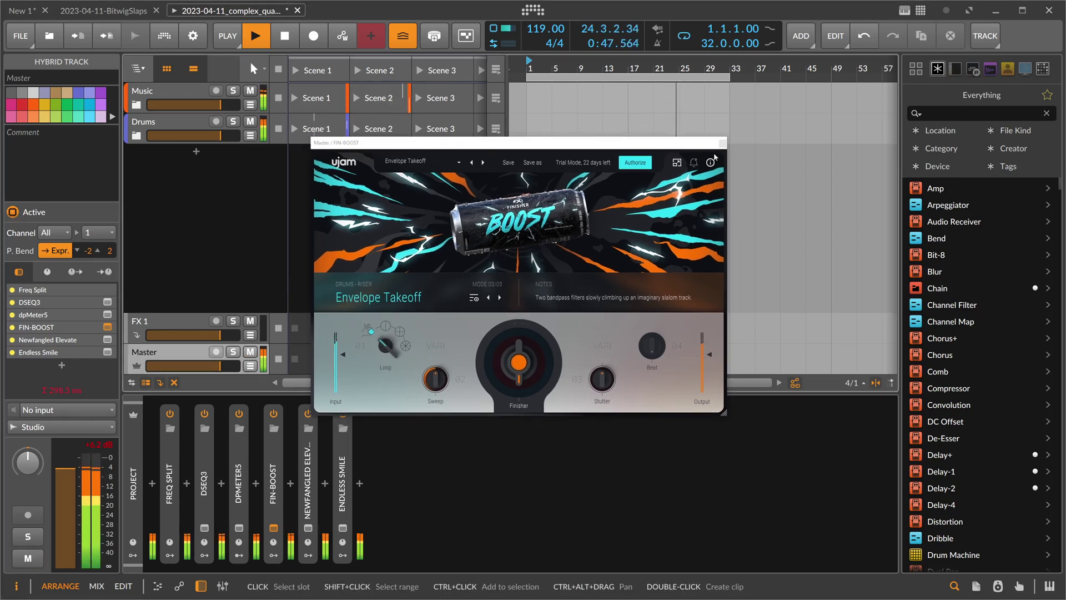
click(722, 143)
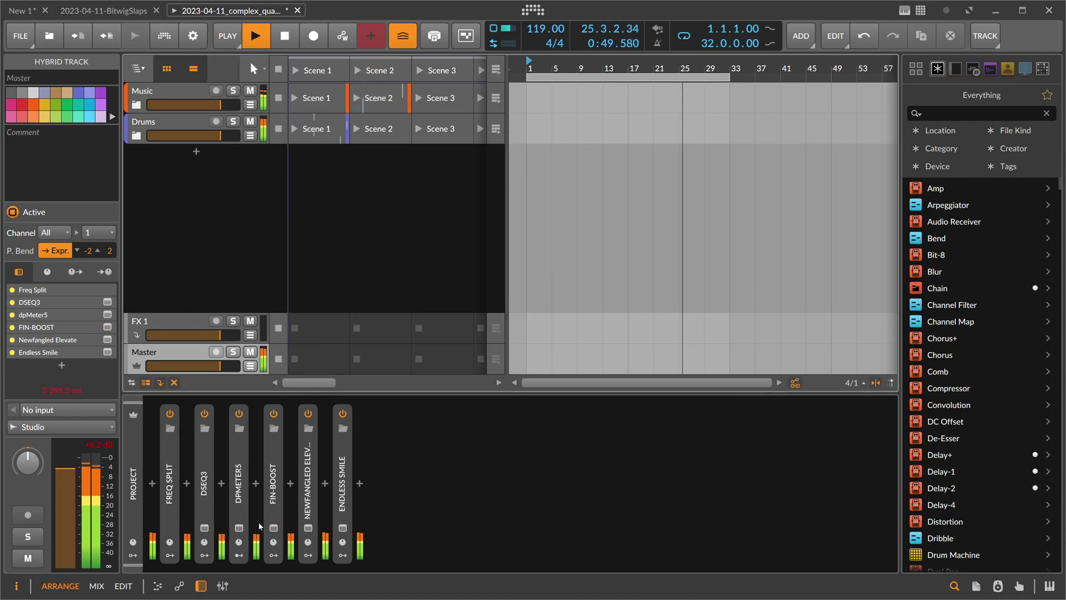
Open Endless Smile on the Master track and audition its Intensity by raising it to 110% and returning it to 0%
click(343, 527)
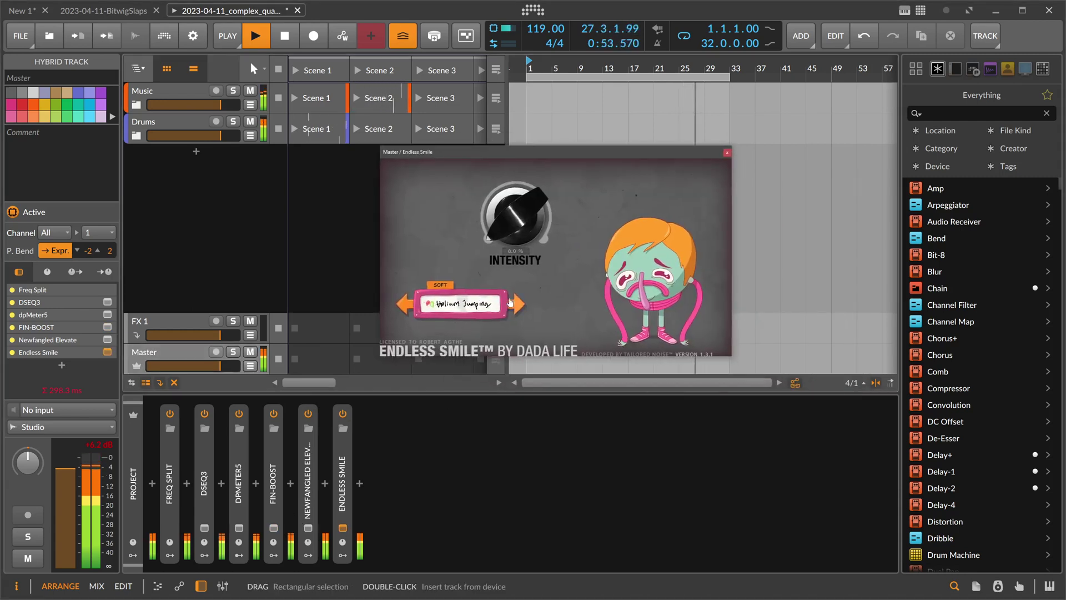
click(511, 303)
click(406, 304)
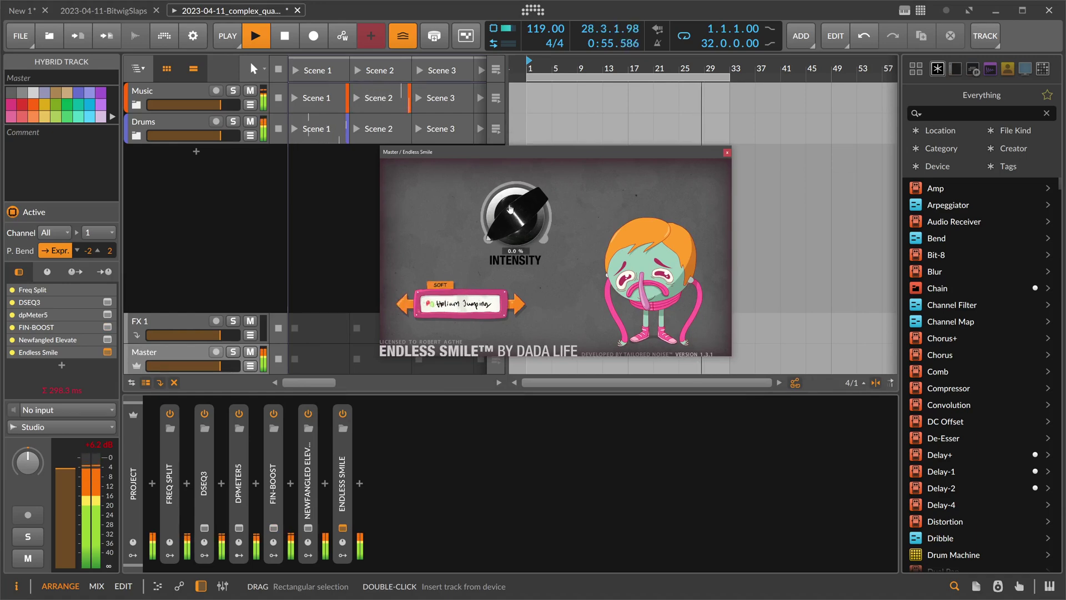
drag(516, 221, 537, 129)
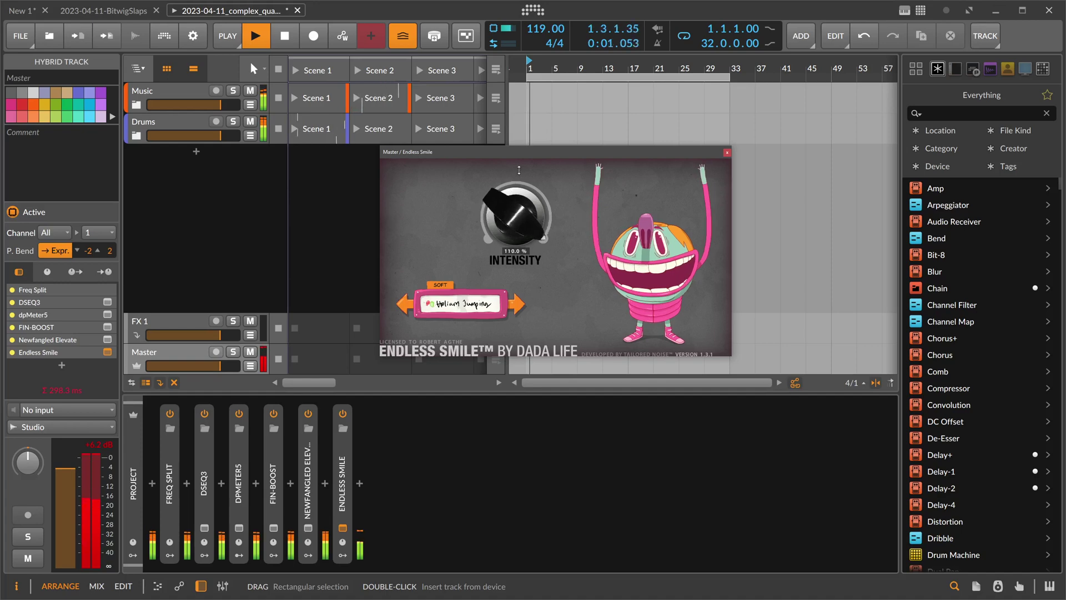
drag(523, 161, 525, 463)
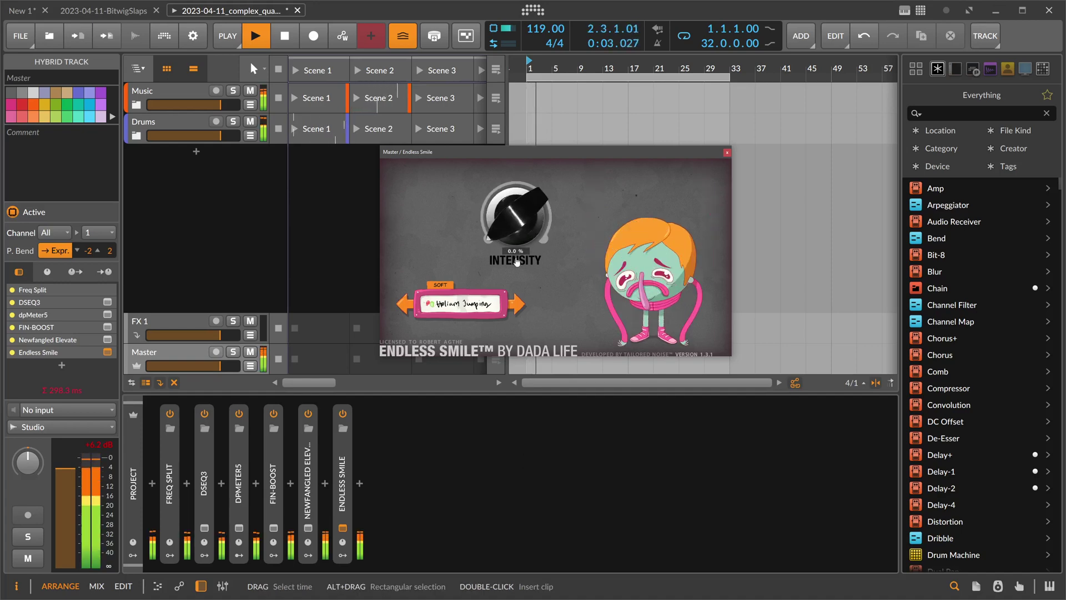
Mute the Master track and close the Endless Smile plug-in window
drag(477, 154, 466, 157)
click(326, 168)
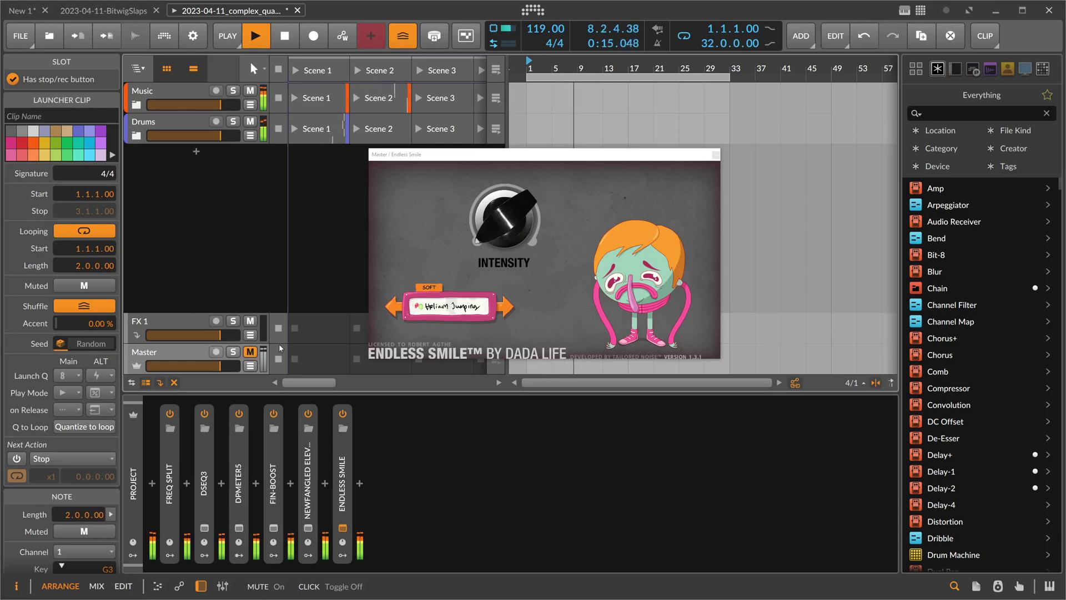
drag(505, 228, 512, 263)
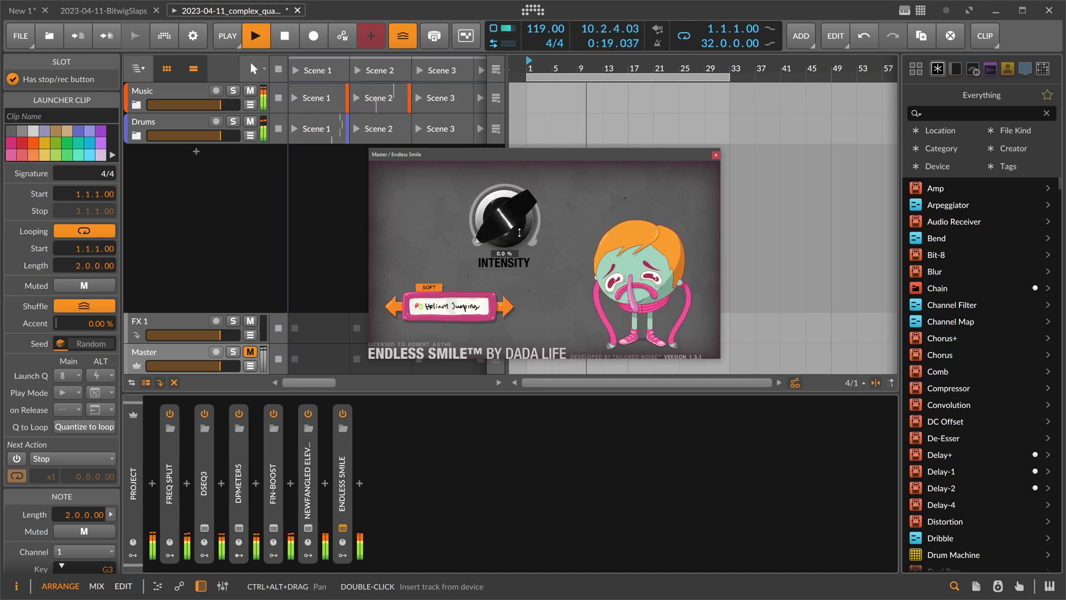
drag(445, 158, 470, 157)
click(742, 154)
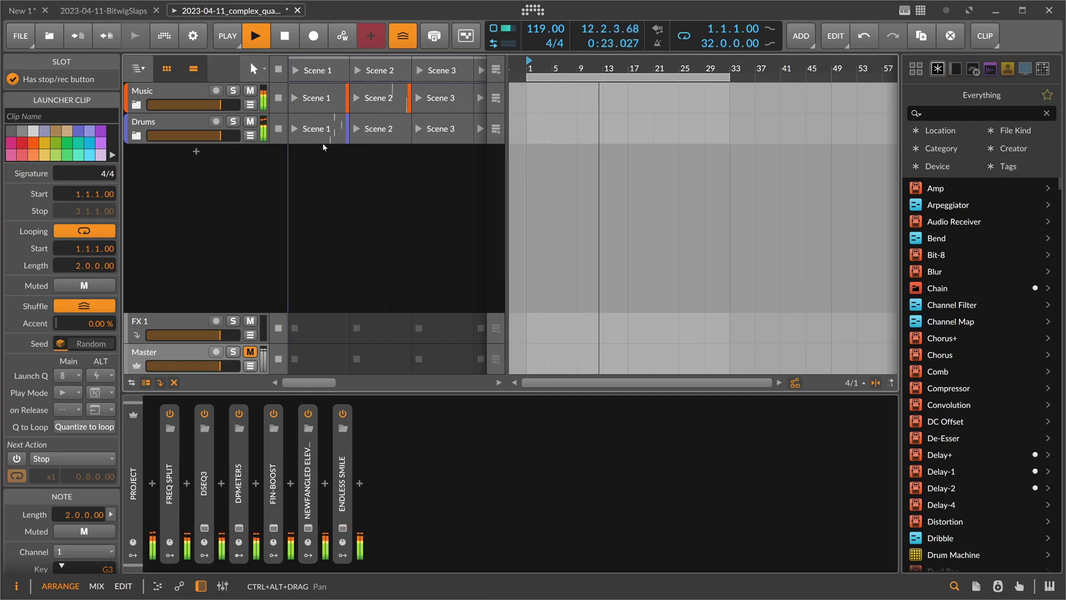
With the Drums group track selected, reveal the project-level modulator slots and add an expanded Curves modulator to the first one
click(195, 128)
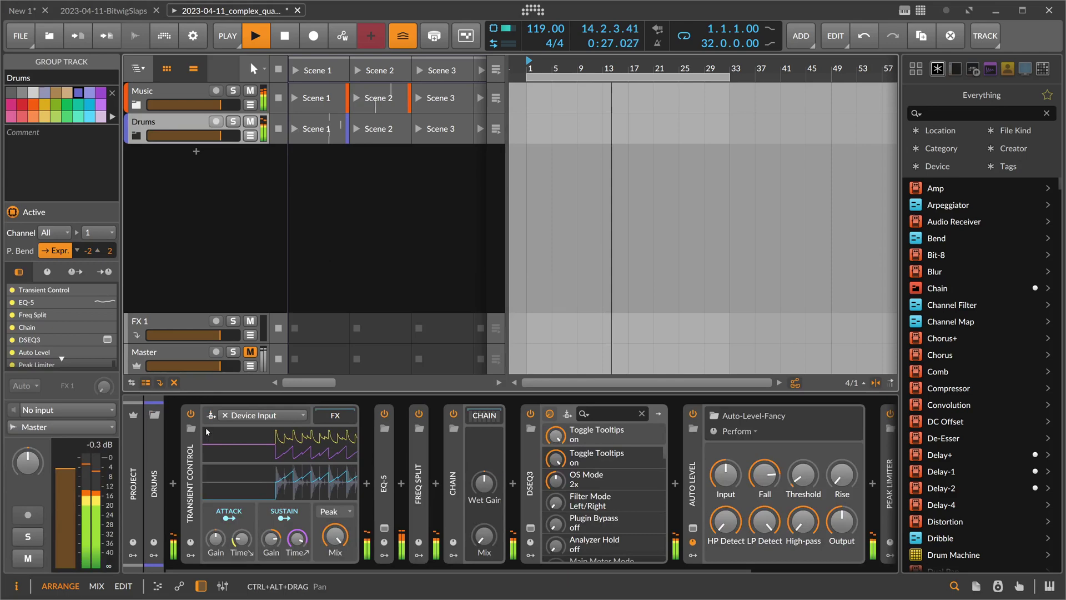
click(134, 554)
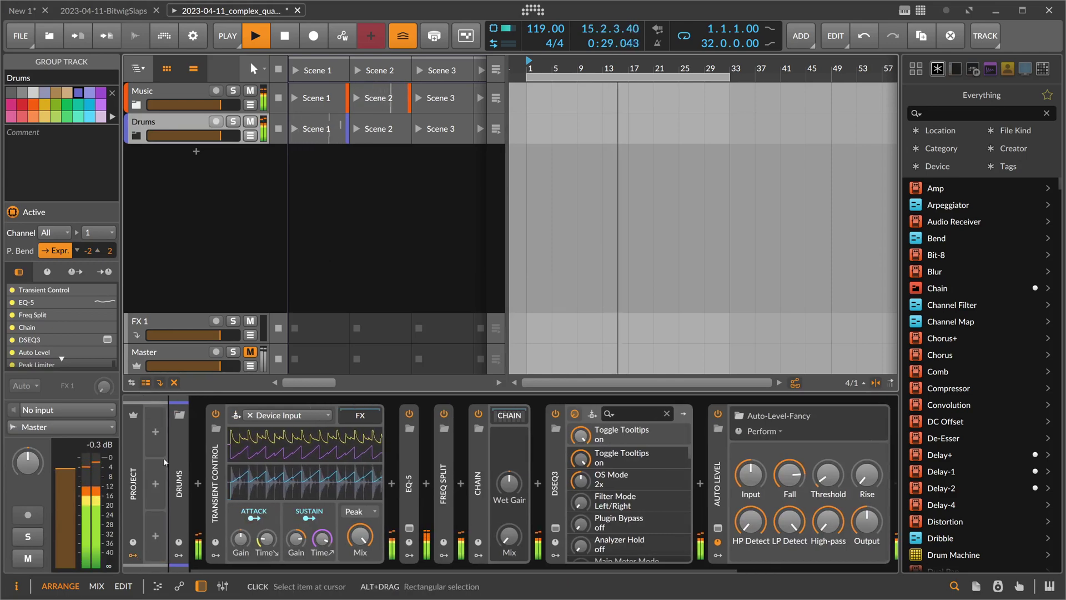
click(156, 433)
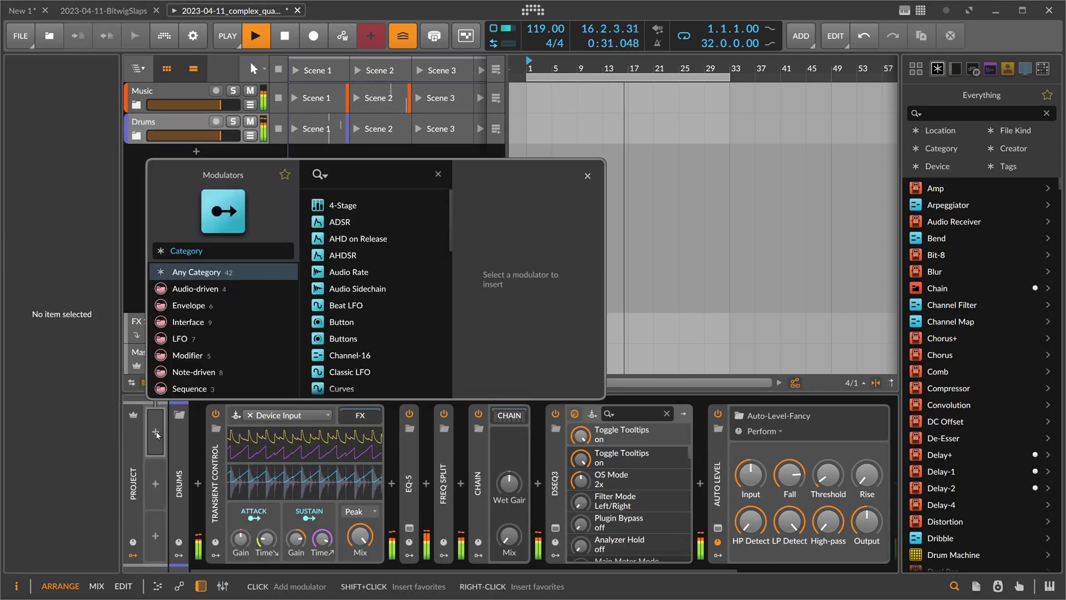
text(curve)
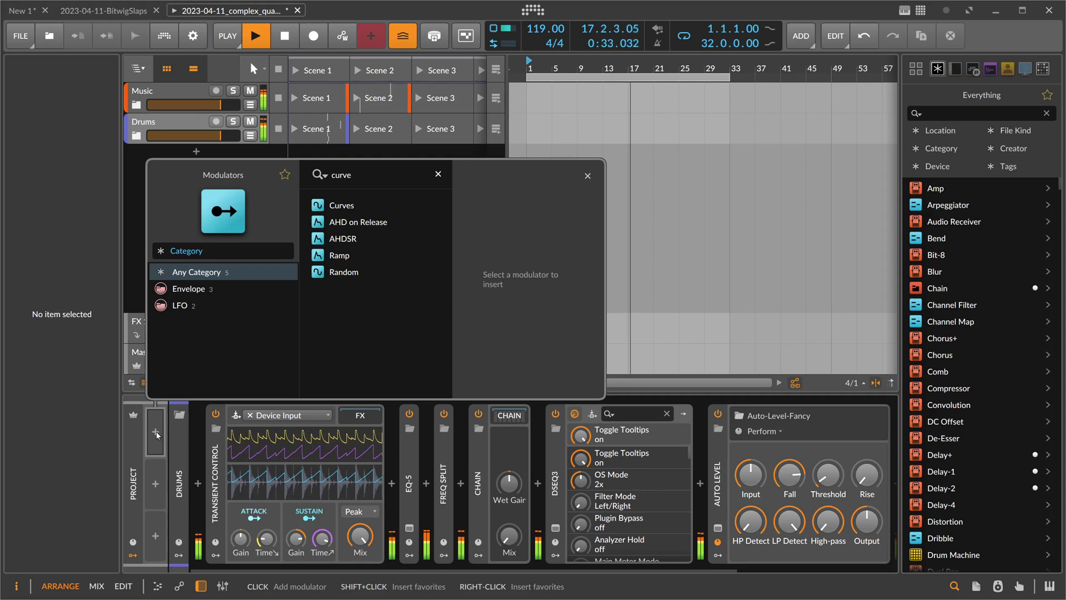
key(Return)
click(189, 432)
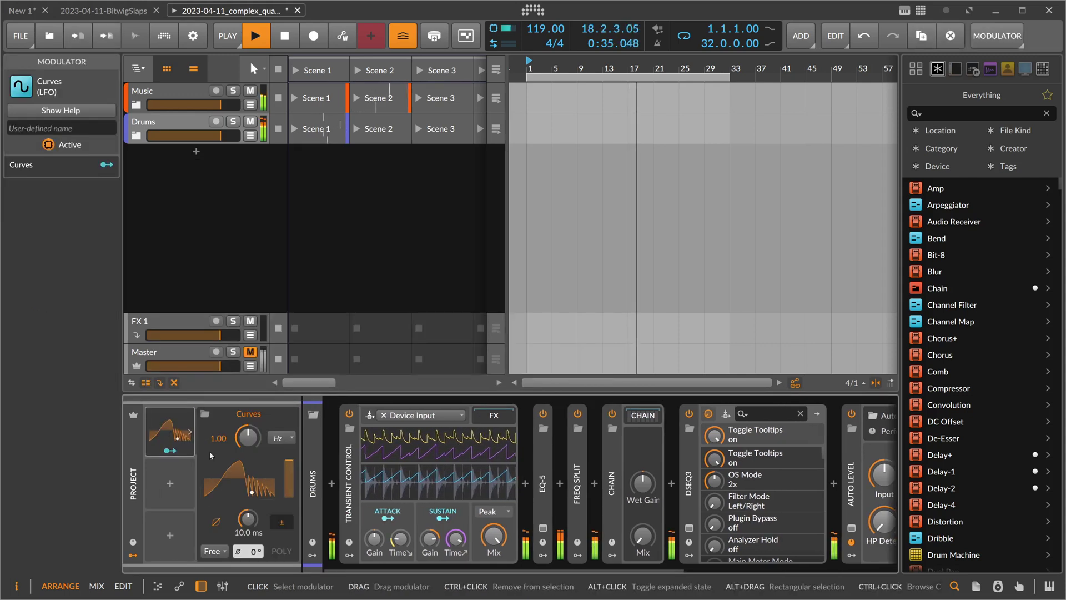
Load the Init shape into the Curves modulator and move its peak point to the end of the cycle at 100%
click(246, 480)
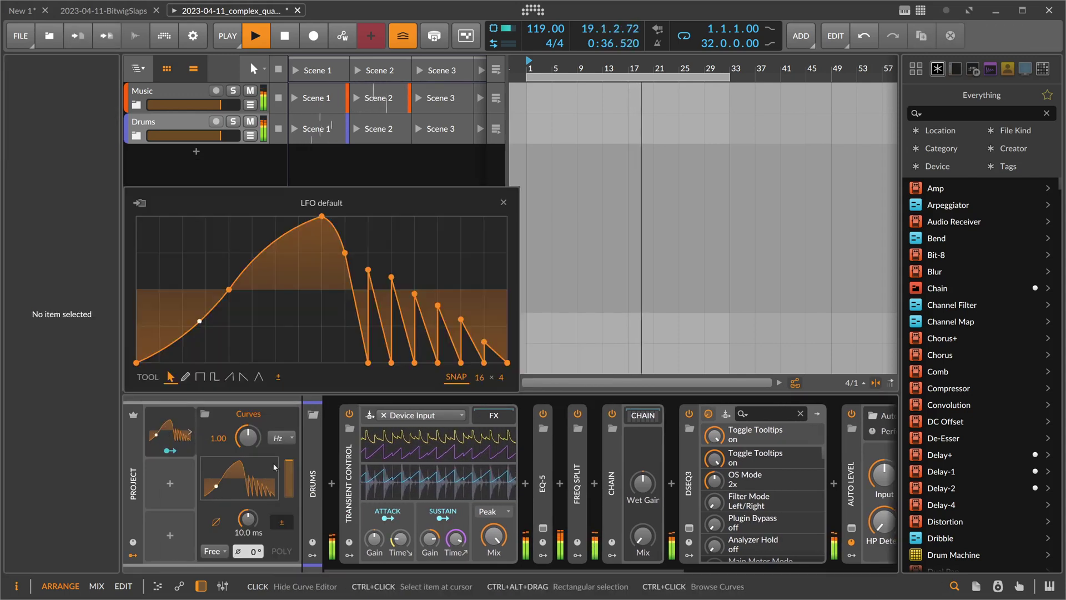
right_click(398, 243)
click(447, 359)
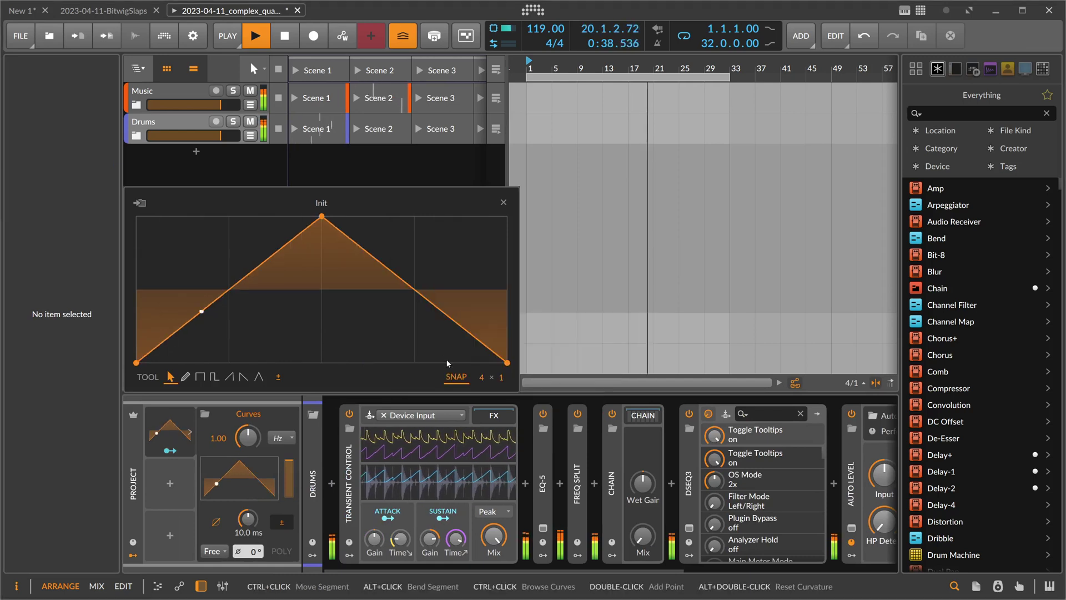
click(330, 217)
drag(331, 217, 507, 217)
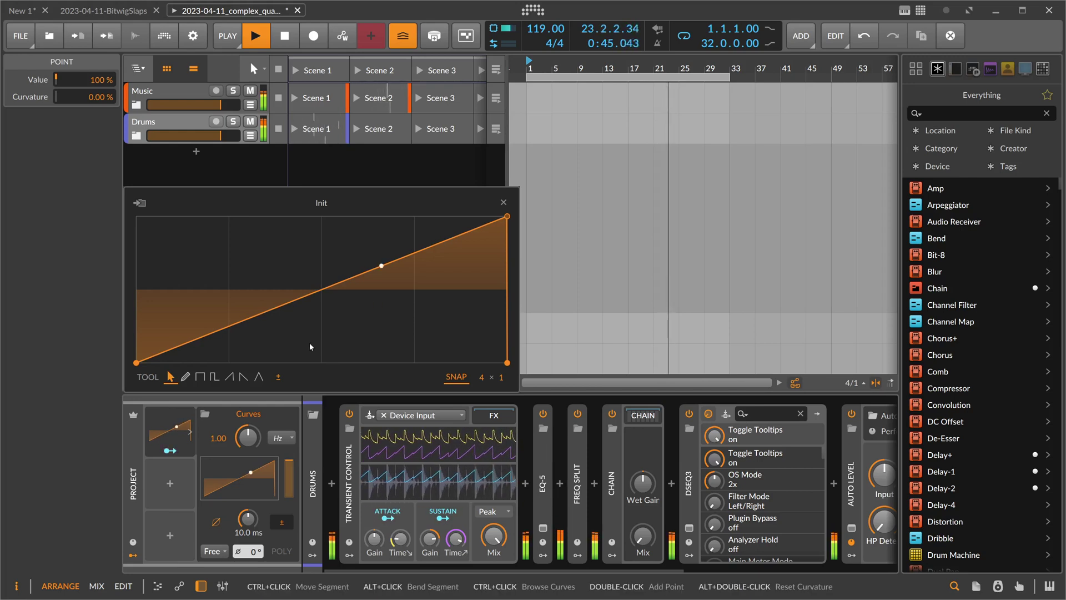
Set the Curves modulator's timebase to Bar and its rate to 8.00
click(280, 437)
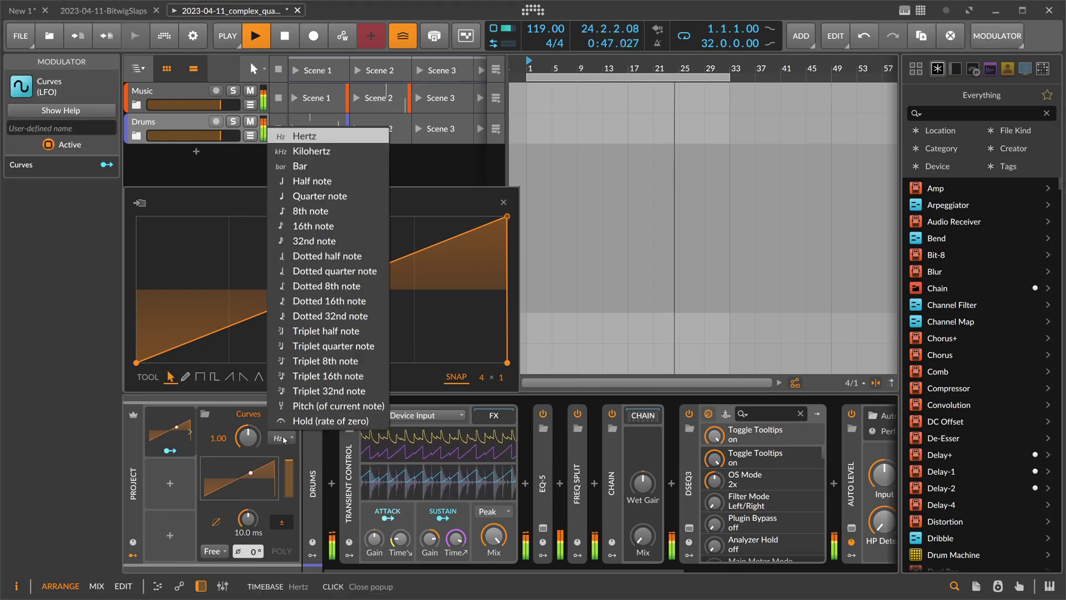
click(302, 166)
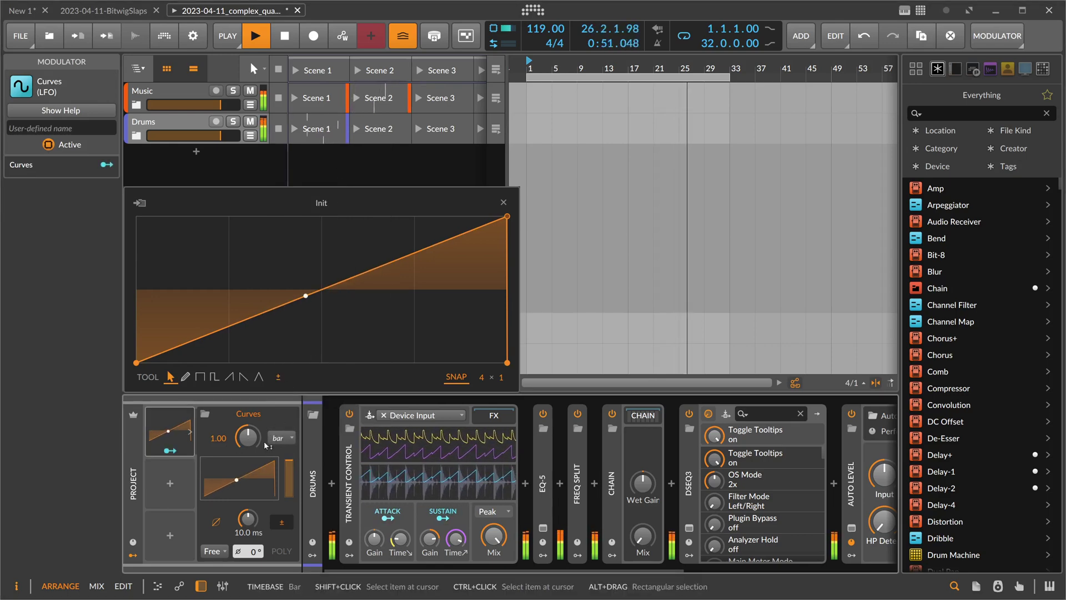
double_click(221, 438)
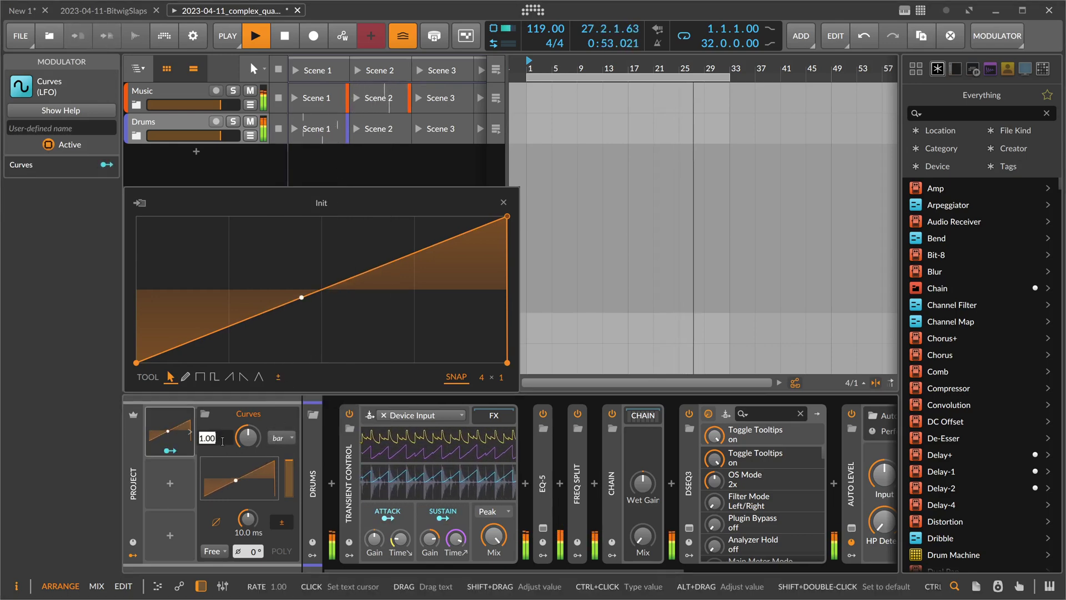
text(8)
key(Return)
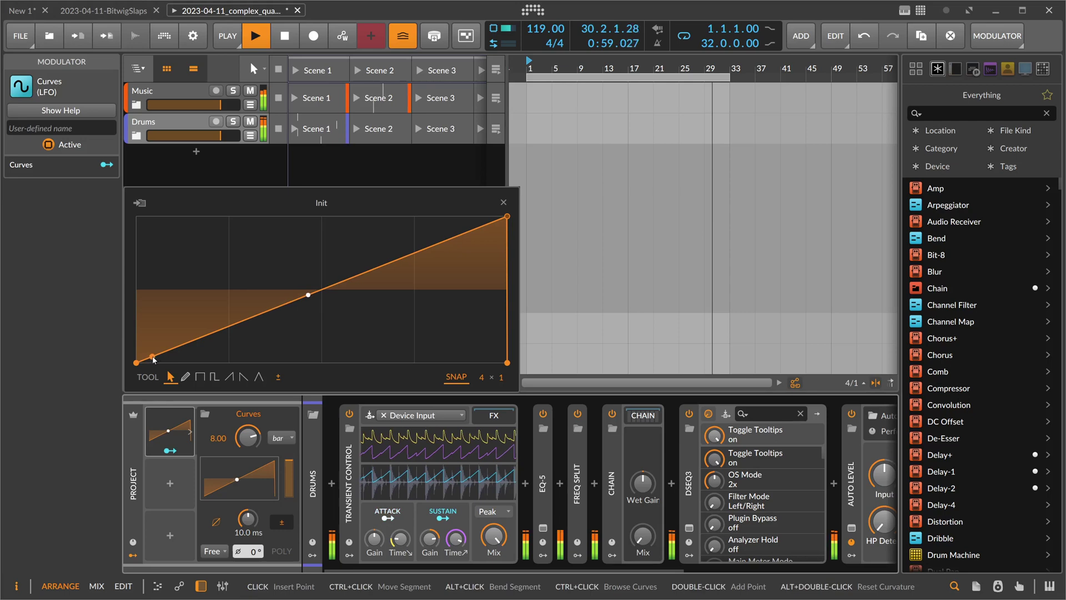
Add a curve point at three quarters of the cycle at -100% and bend the final rising segment to -28% curvature
drag(165, 356, 412, 363)
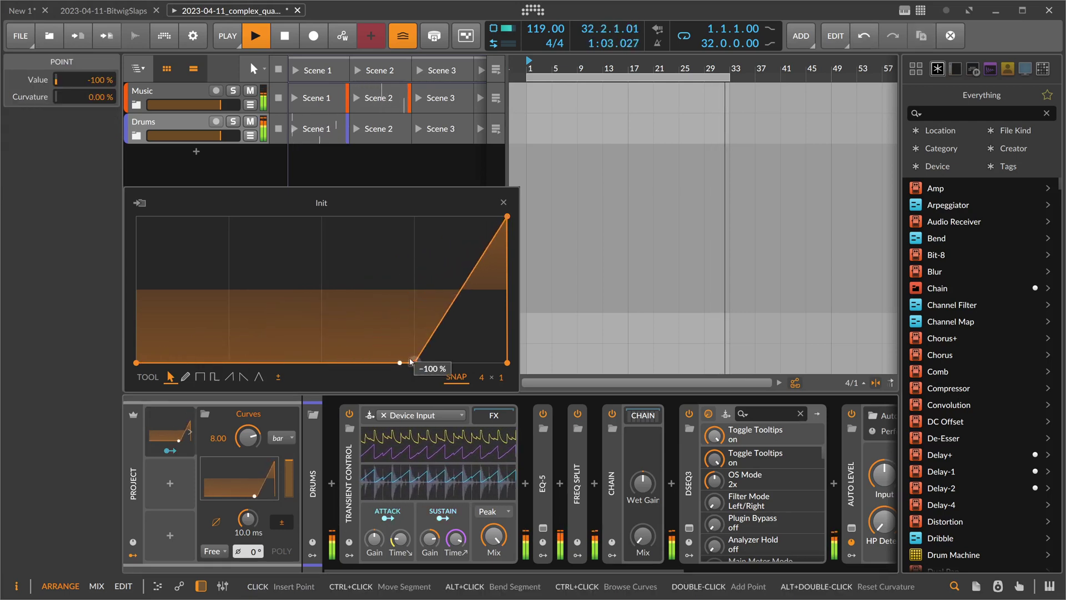
drag(445, 319, 457, 314)
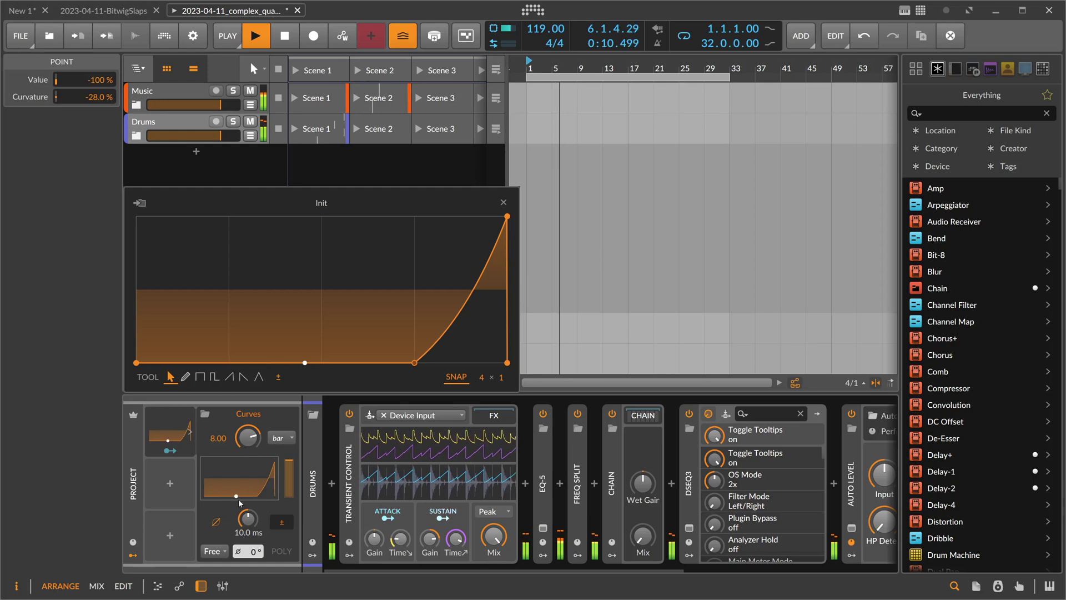
Set the Curves modulator's trigger mode to Sync and close the curve editor
click(215, 551)
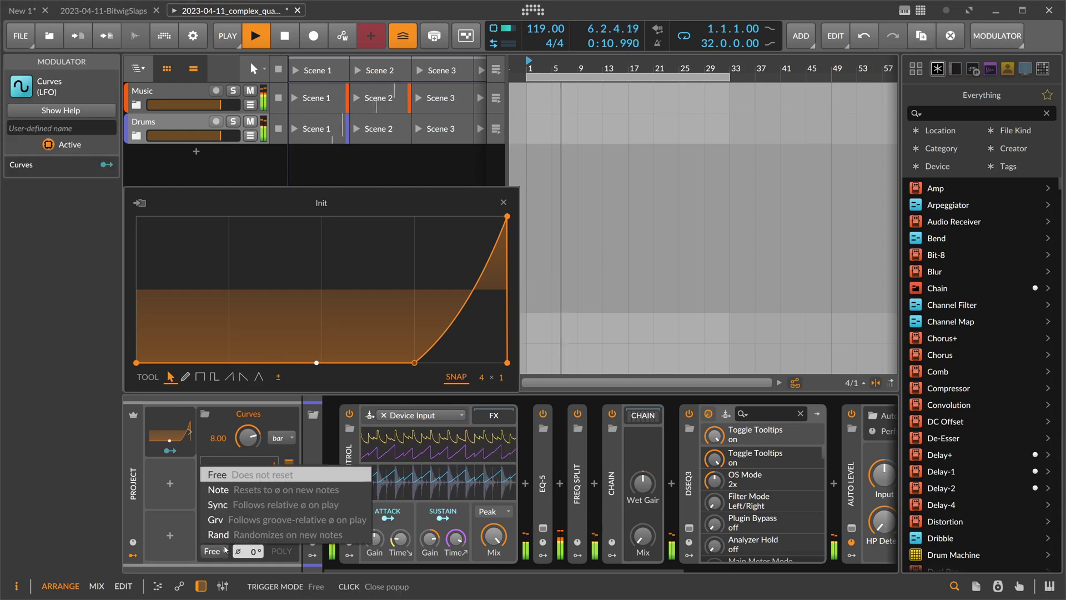
click(218, 504)
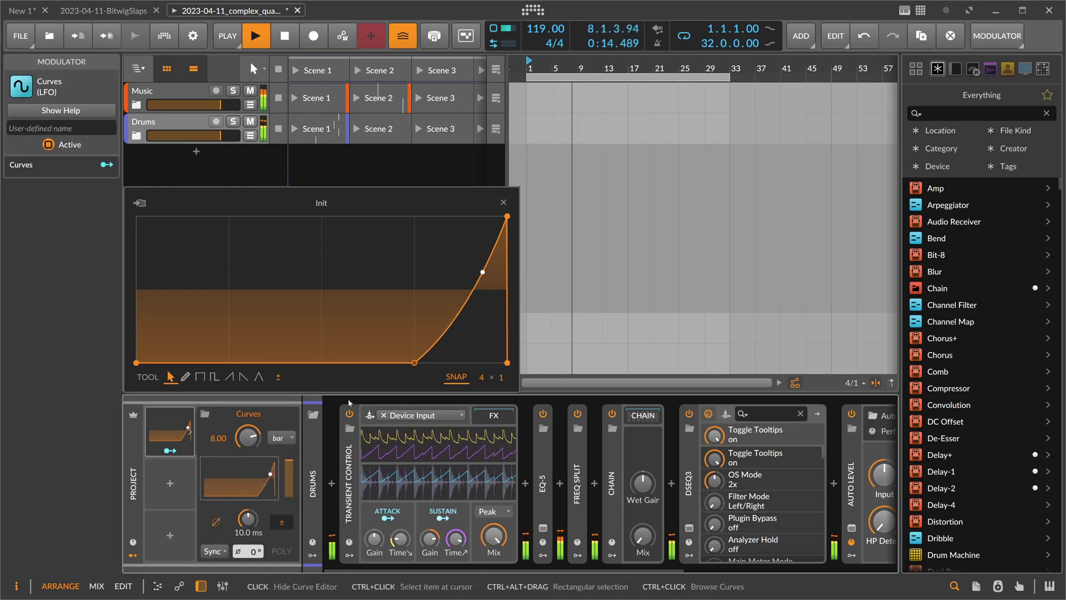
click(504, 202)
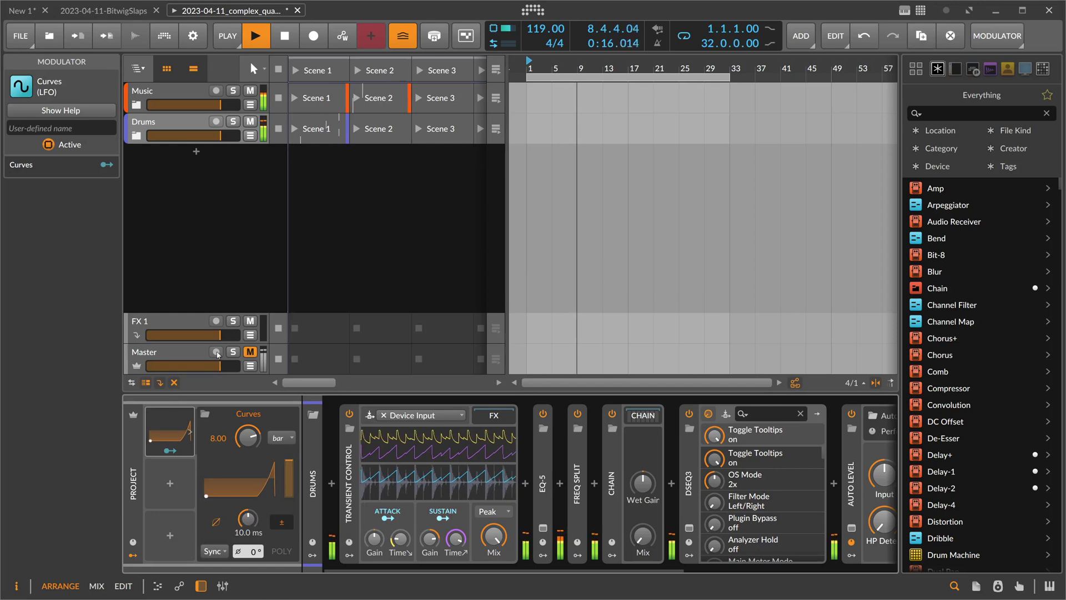
Collapse the Curves modulator's details, unfold the Music and Drums groups, and unmute the Master track
click(177, 426)
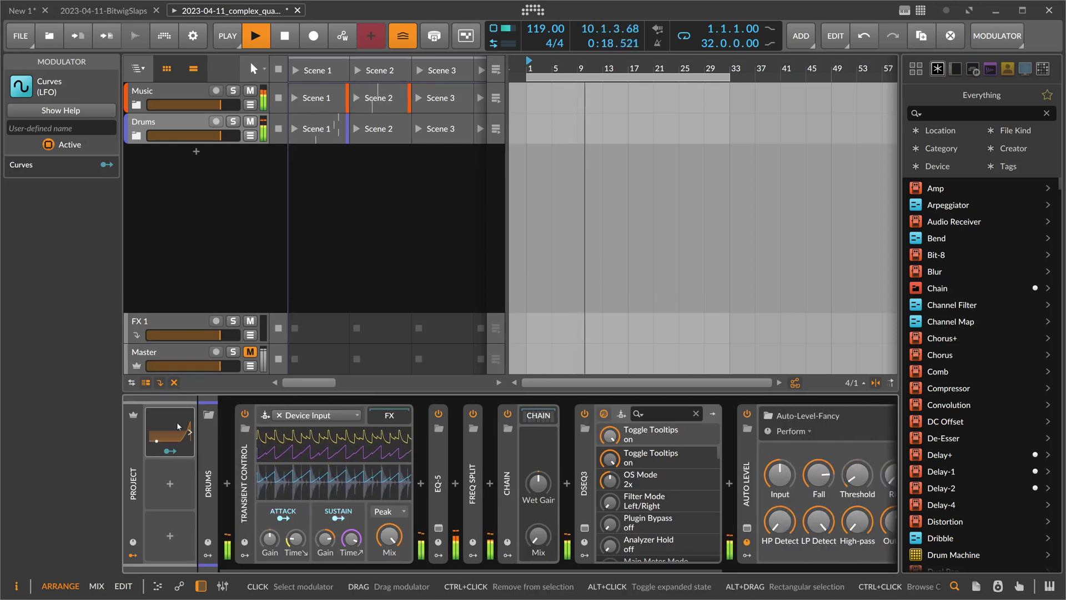
click(136, 105)
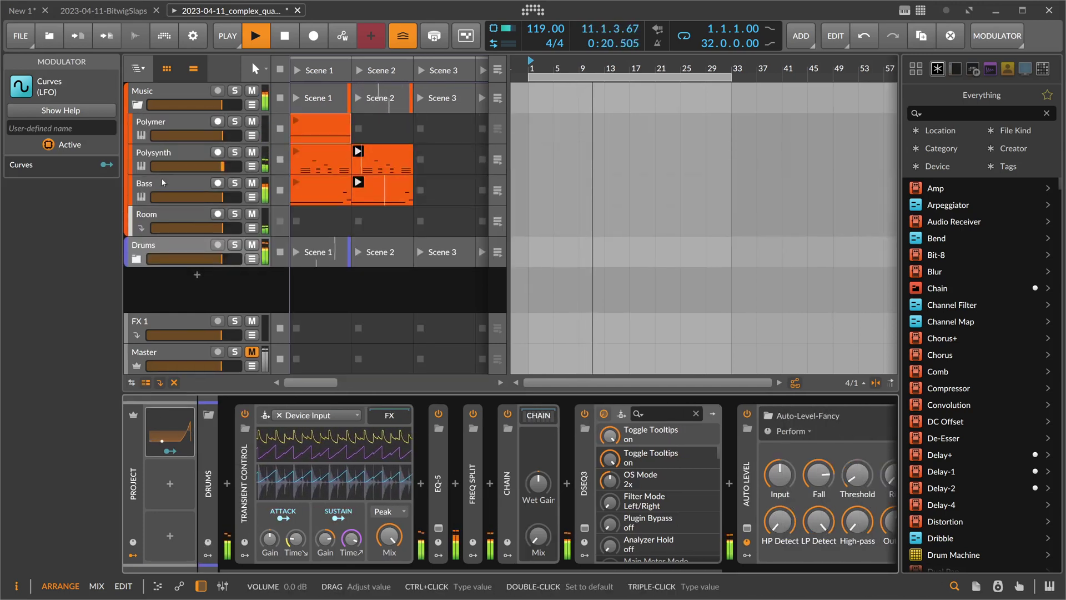
click(137, 259)
scroll(150, 263, down, 3)
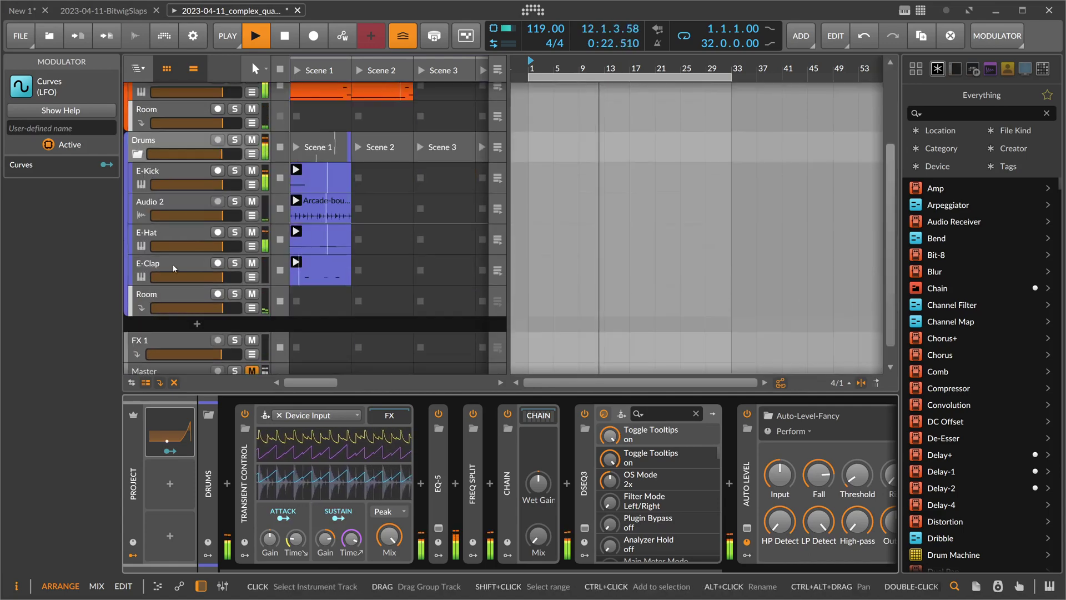
scroll(173, 268, up, 3)
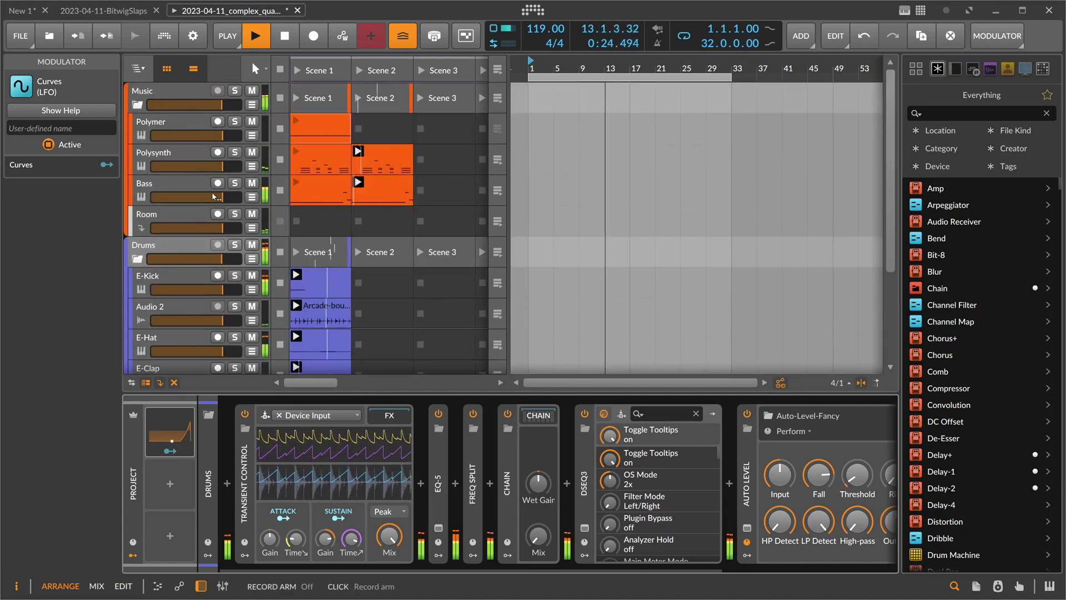
scroll(172, 265, down, 3)
click(252, 352)
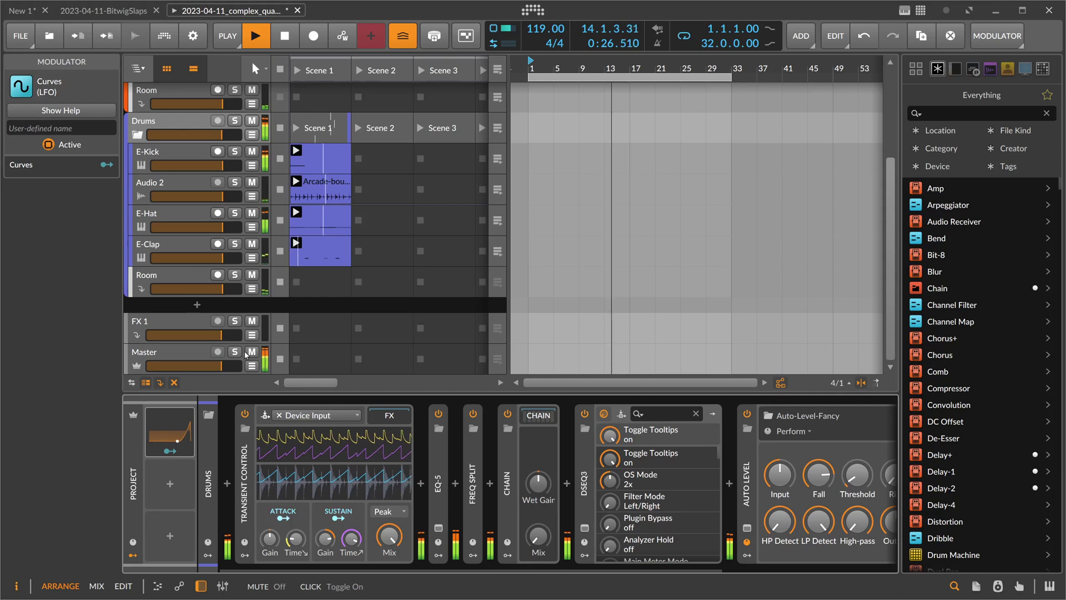
scroll(173, 336, up, 3)
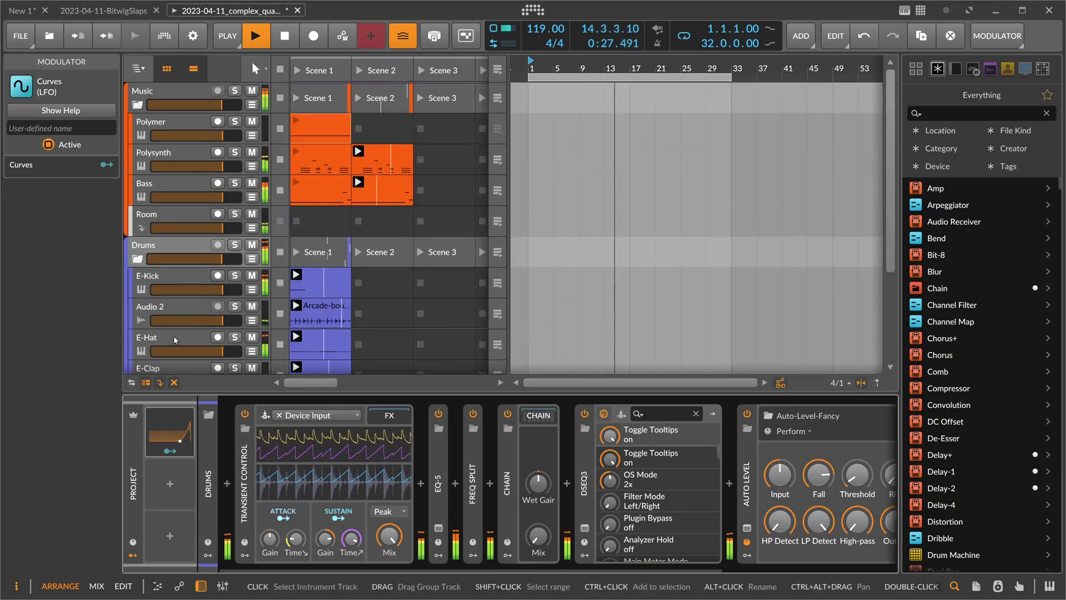
Solo the Polysynth track and map the project's Curves modulator to its synth Pitch with an amount of 12.00
click(162, 183)
click(187, 156)
click(234, 152)
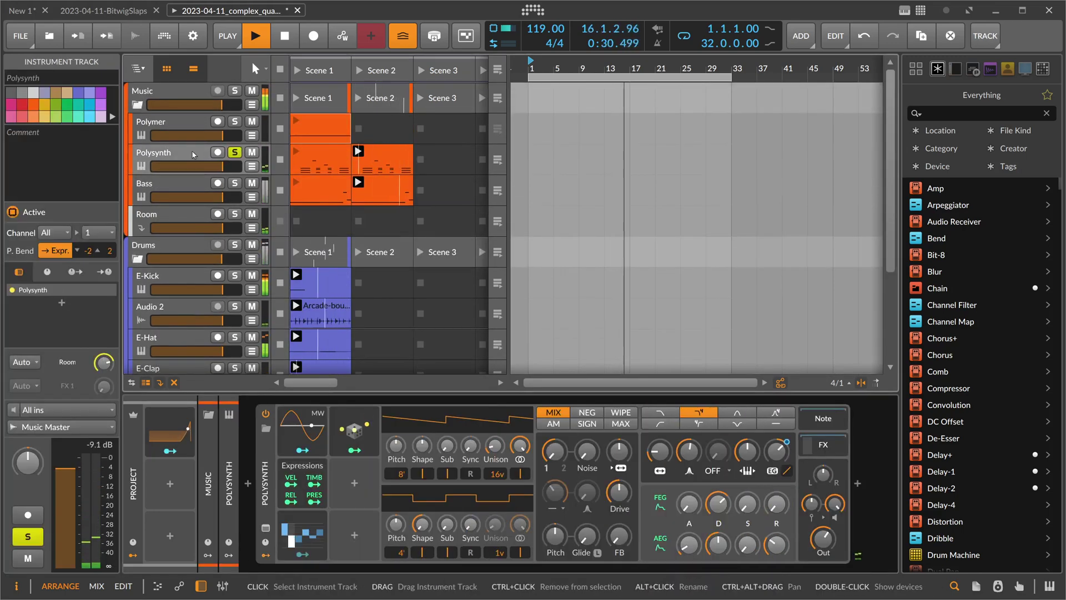
double_click(192, 154)
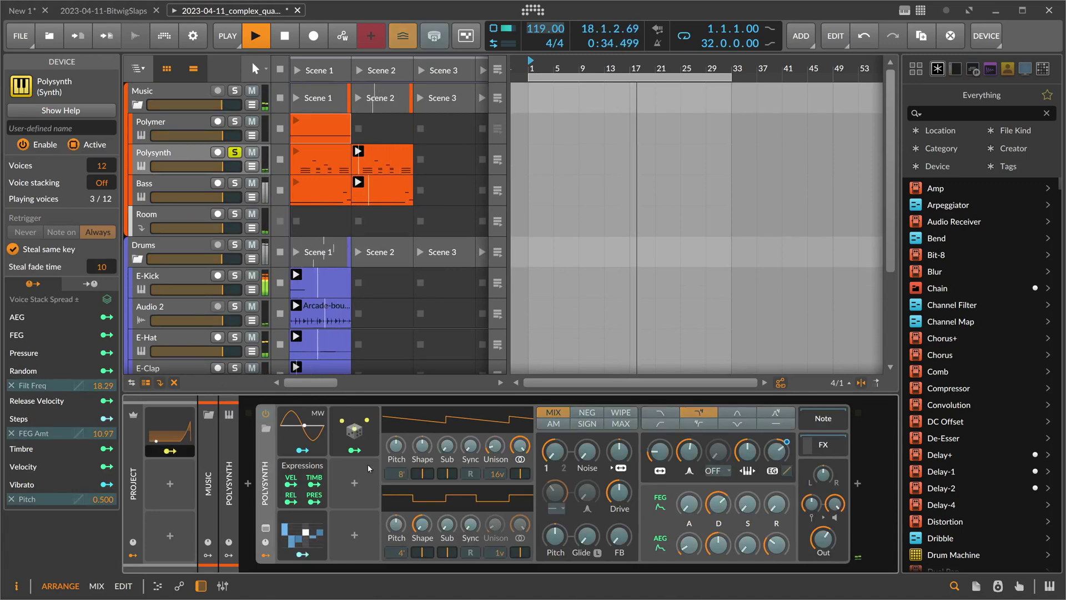
mouse_move(554, 535)
mouse_down()
mouse_move(554, 508)
mouse_move(555, 519)
mouse_up()
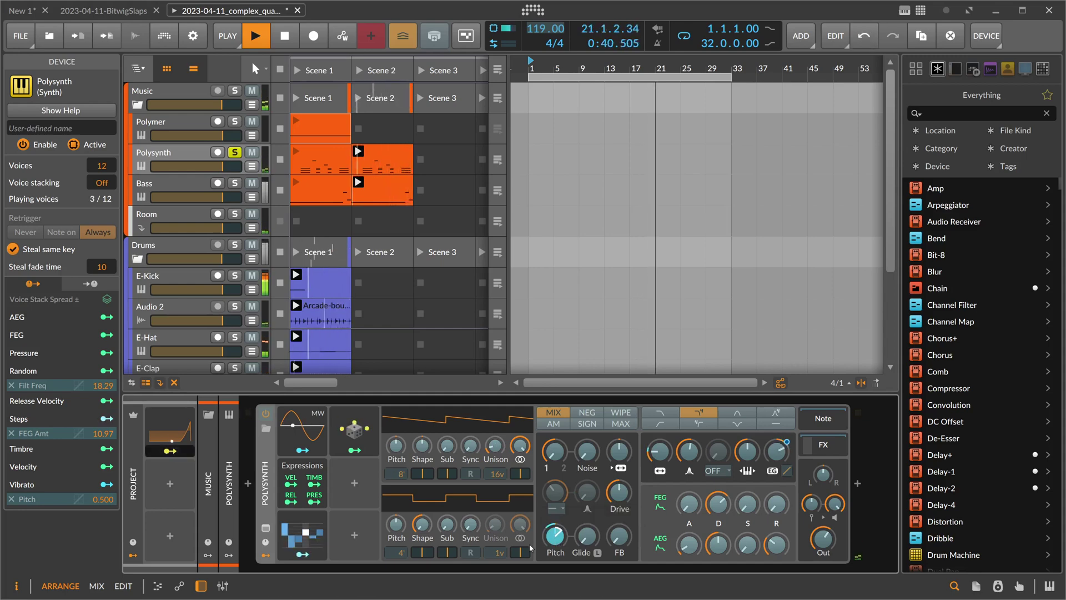
Switch the Curves modulator's curve from bipolar to unipolar in the curve editor and close the editor
click(169, 432)
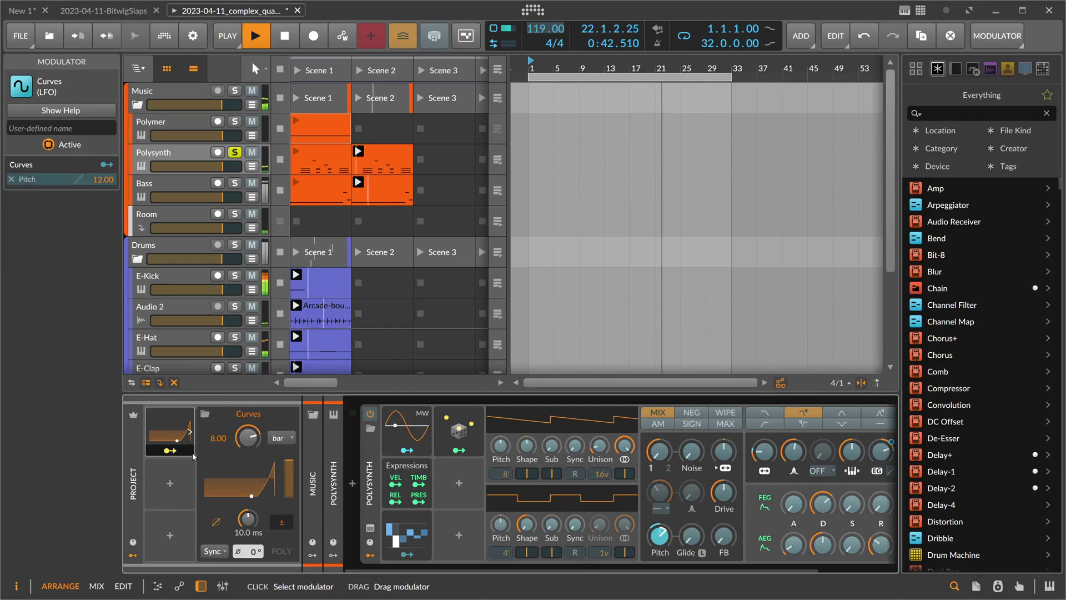
click(238, 476)
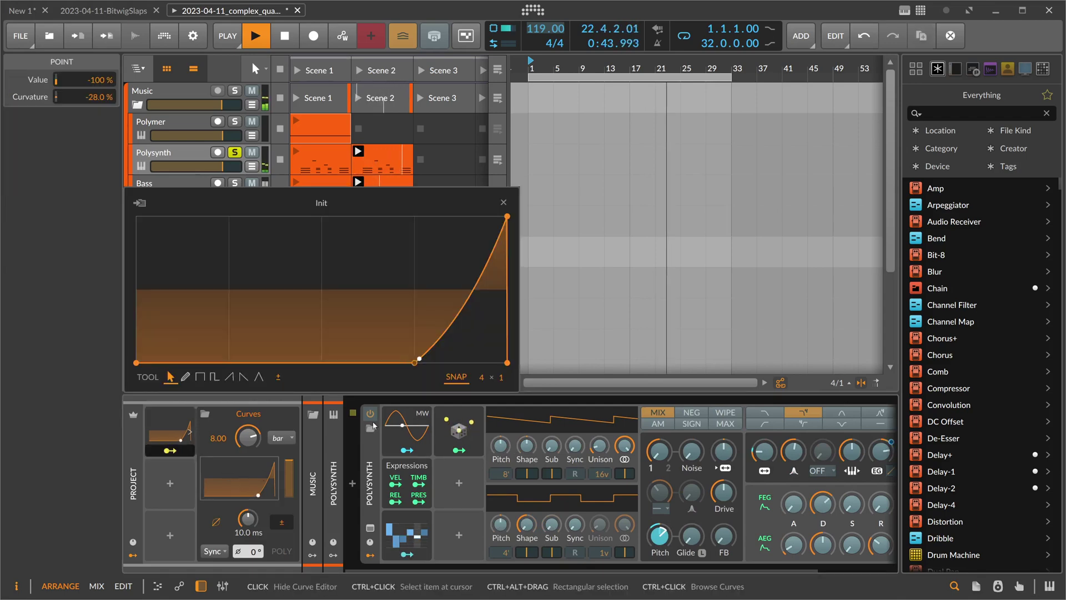
click(279, 378)
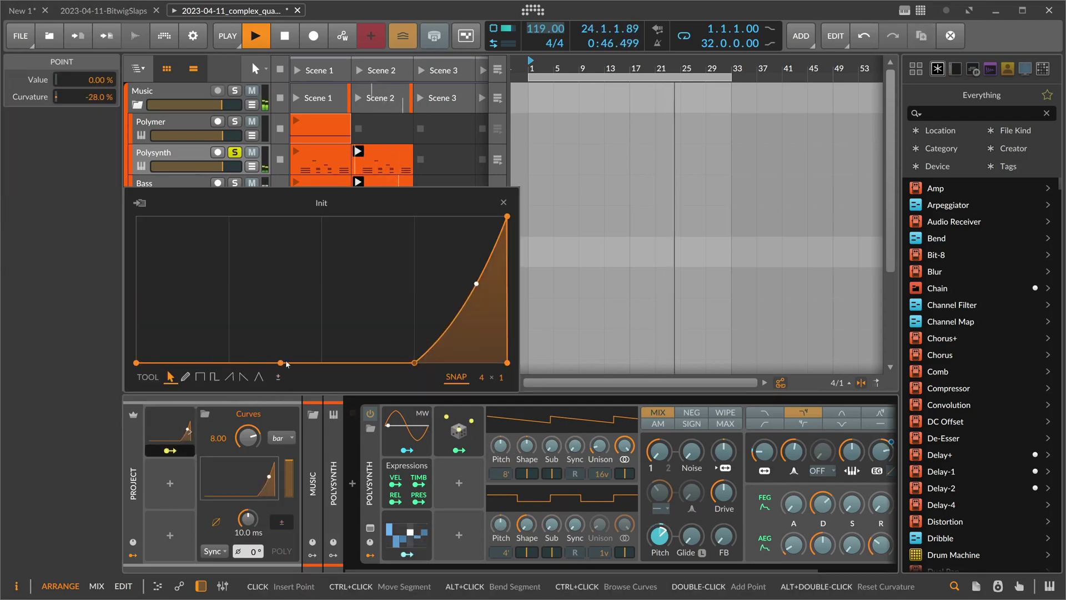
click(503, 204)
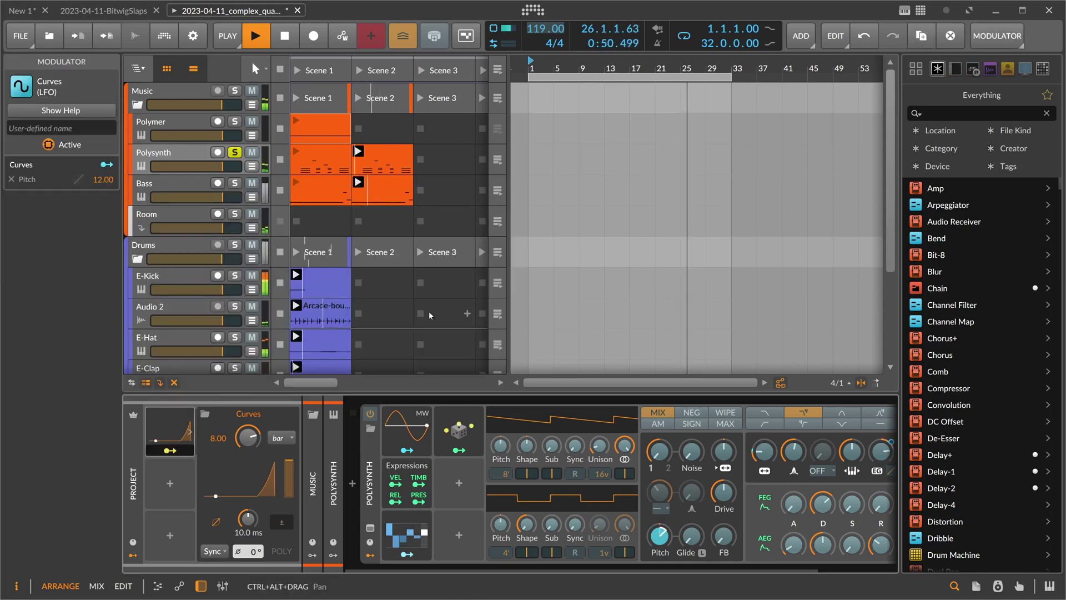
Map Curves to the Polysynth's filter frequency by 19.43, amplitude envelope decay by 0.111 and filter envelope decay by 0.086
drag(391, 569, 473, 569)
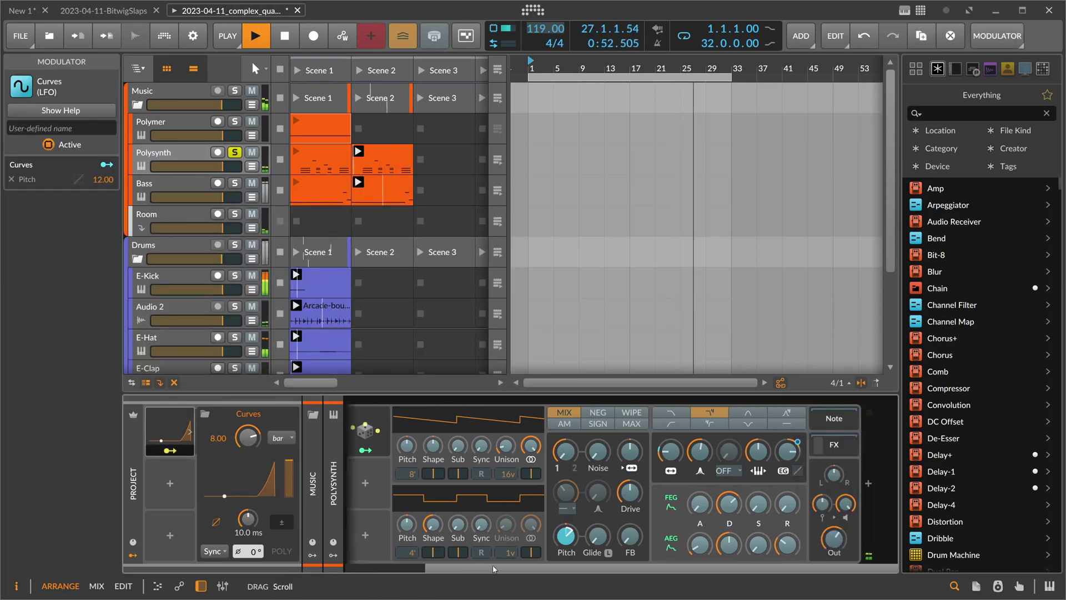
drag(669, 451, 669, 440)
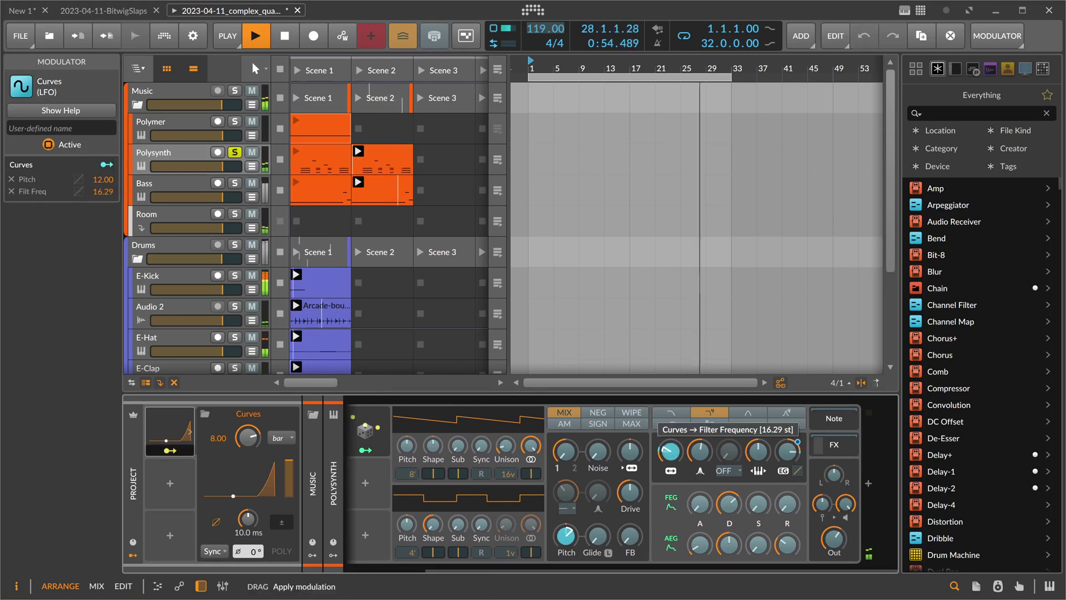
drag(729, 546, 729, 541)
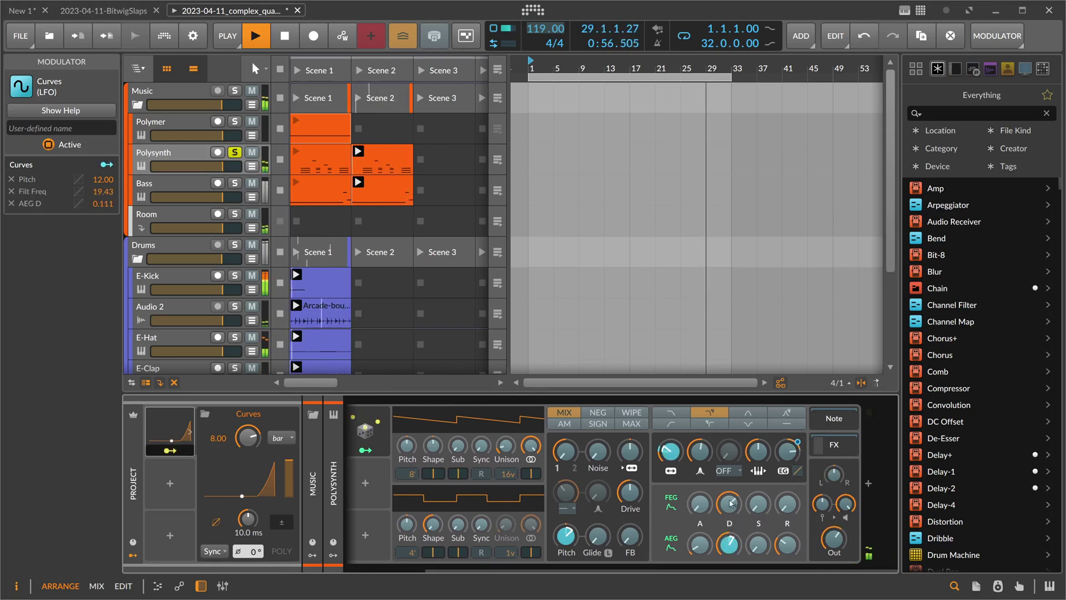
drag(729, 503, 729, 500)
click(840, 452)
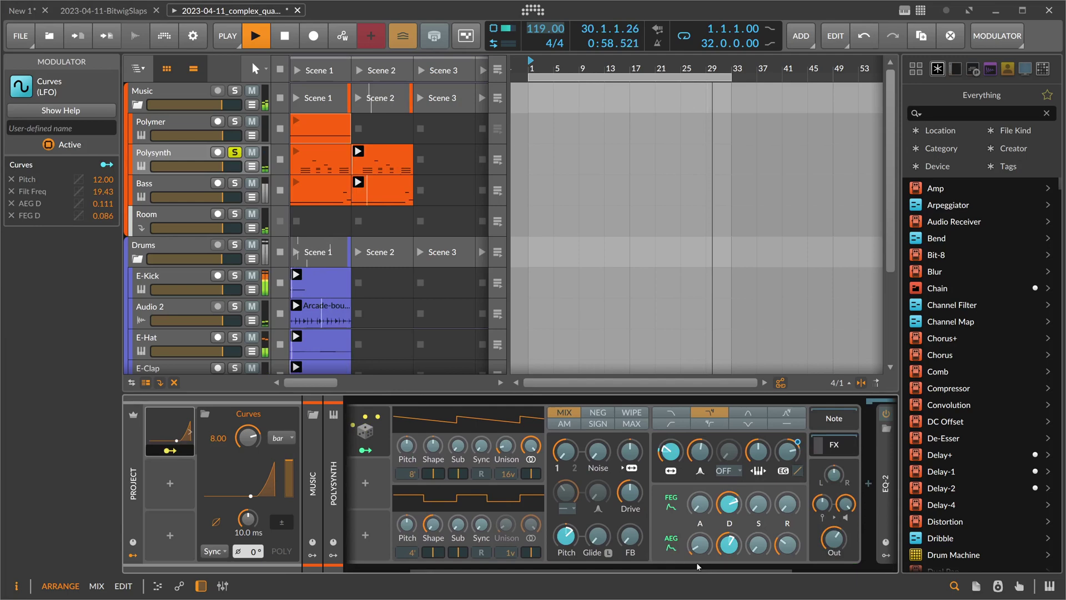
drag(697, 567, 803, 567)
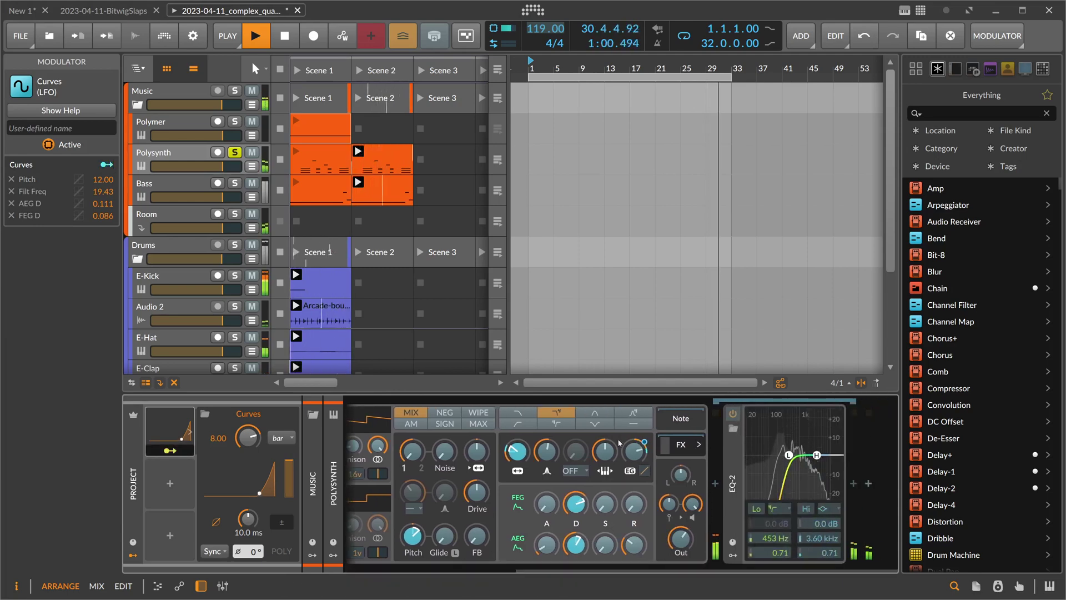
Map Curves to the Polysynth track's Room send by 0.189, AEG release by 0.246 and FEG release by 0.177, and raise FEG decay modulation to 0.117
click(174, 153)
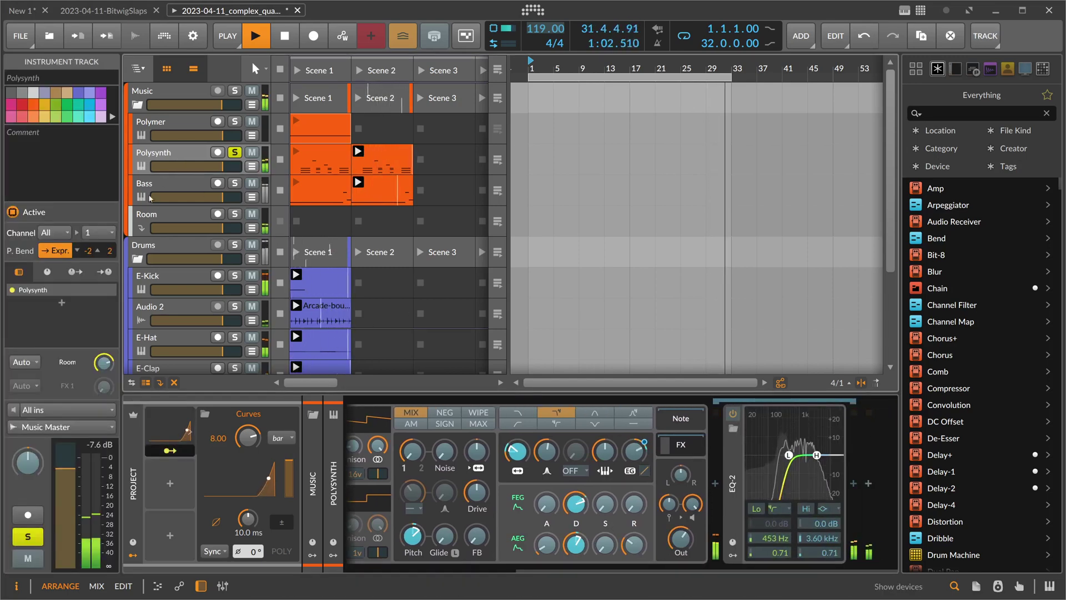
drag(104, 363, 103, 338)
drag(639, 569, 590, 541)
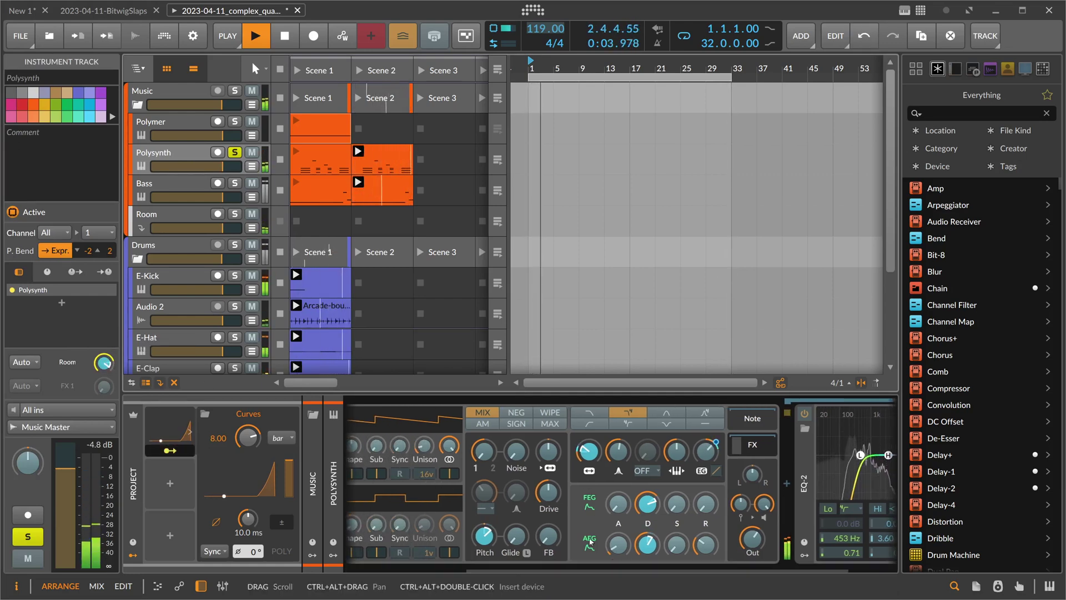
drag(705, 544, 705, 480)
drag(647, 504, 648, 488)
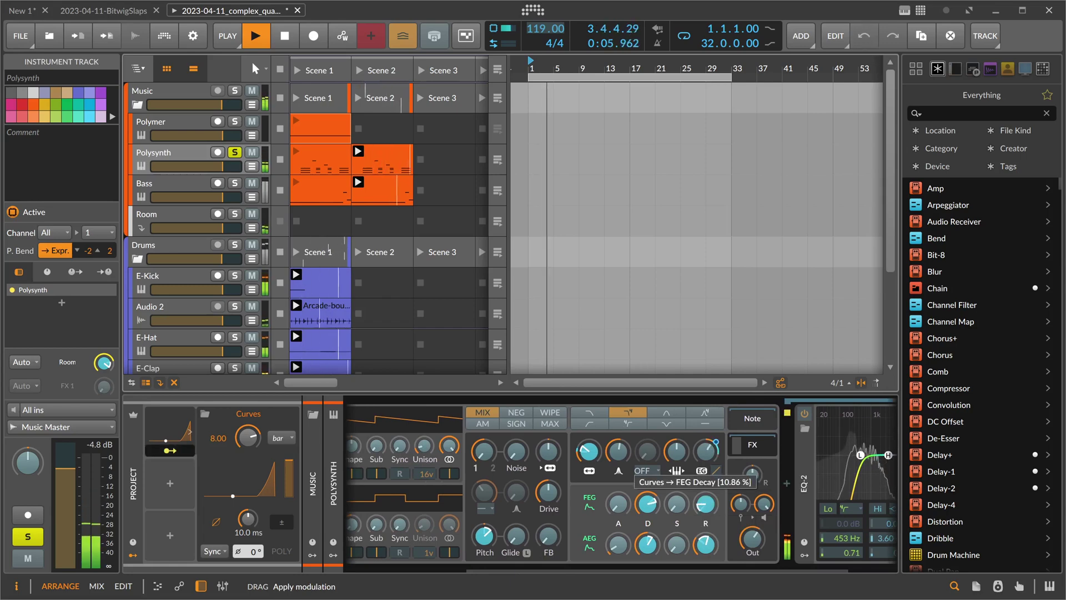
Remove the Curves modulation from the Polysynth's Pitch and leave modulation mapping mode
scroll(500, 528, up, 4)
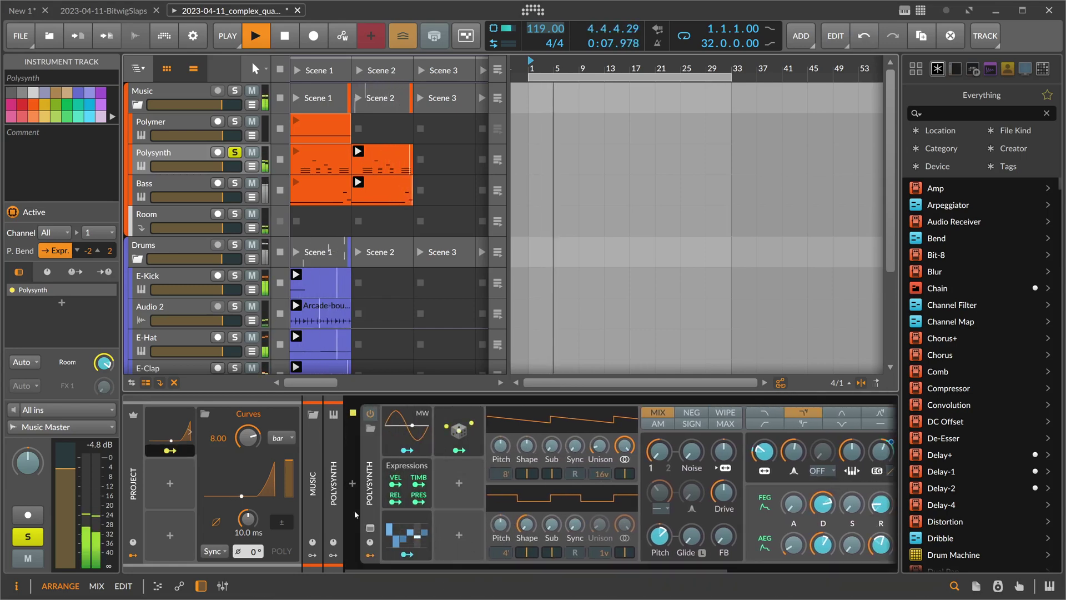
click(170, 428)
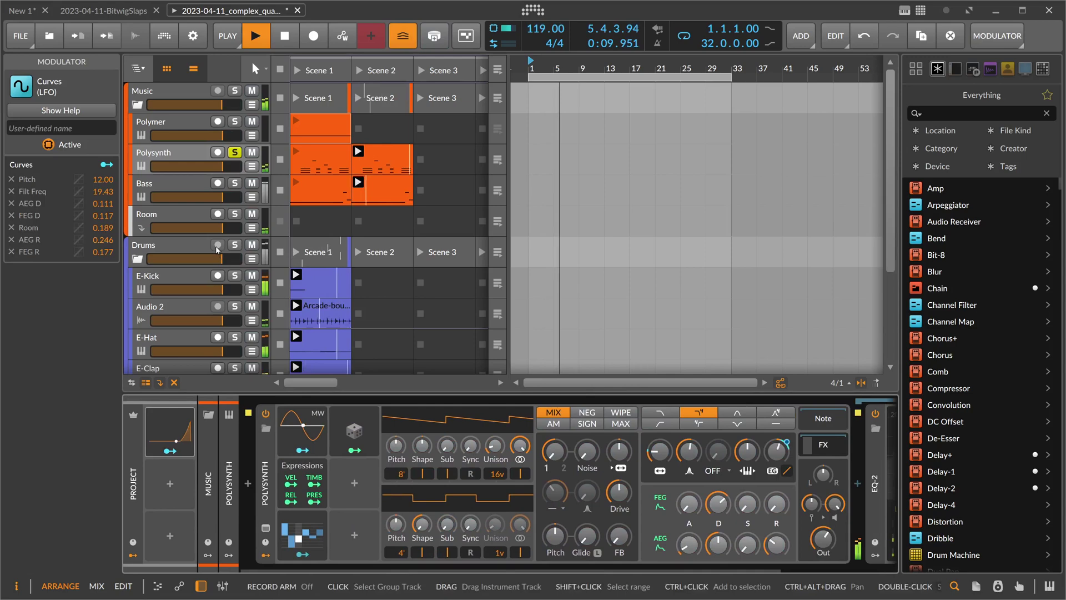
click(170, 450)
double_click(554, 536)
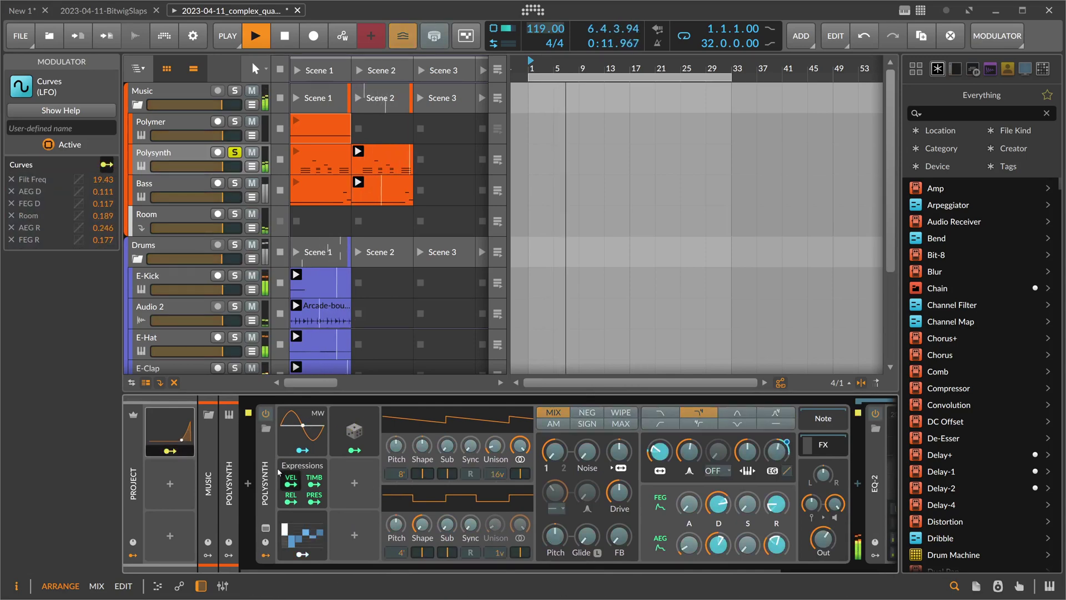
click(171, 450)
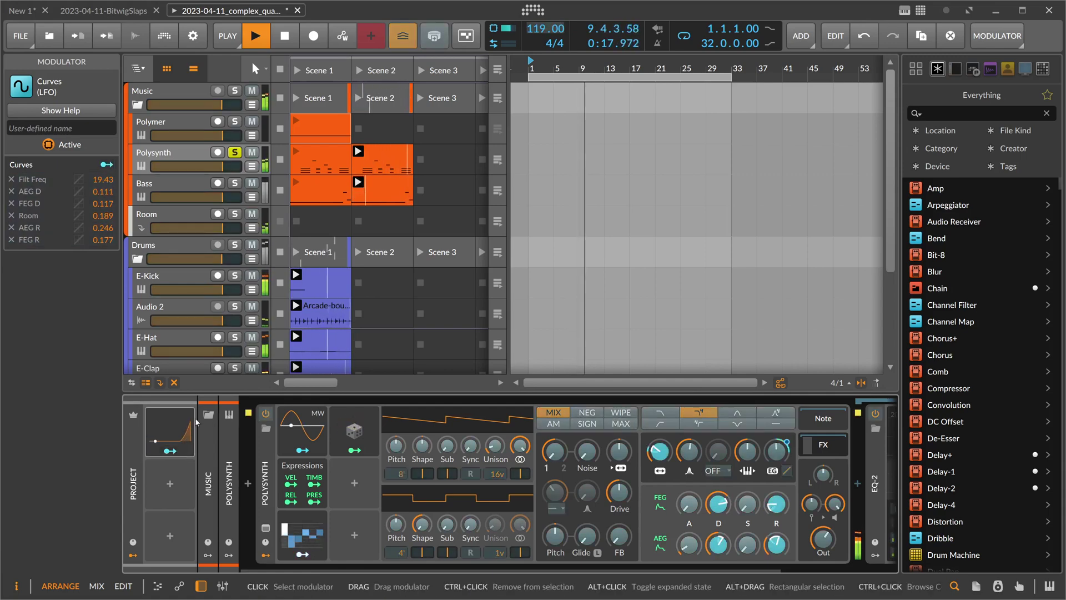
Adjust the Curves modulation amount on the Polysynth track's Room send
click(223, 473)
mouse_move(103, 363)
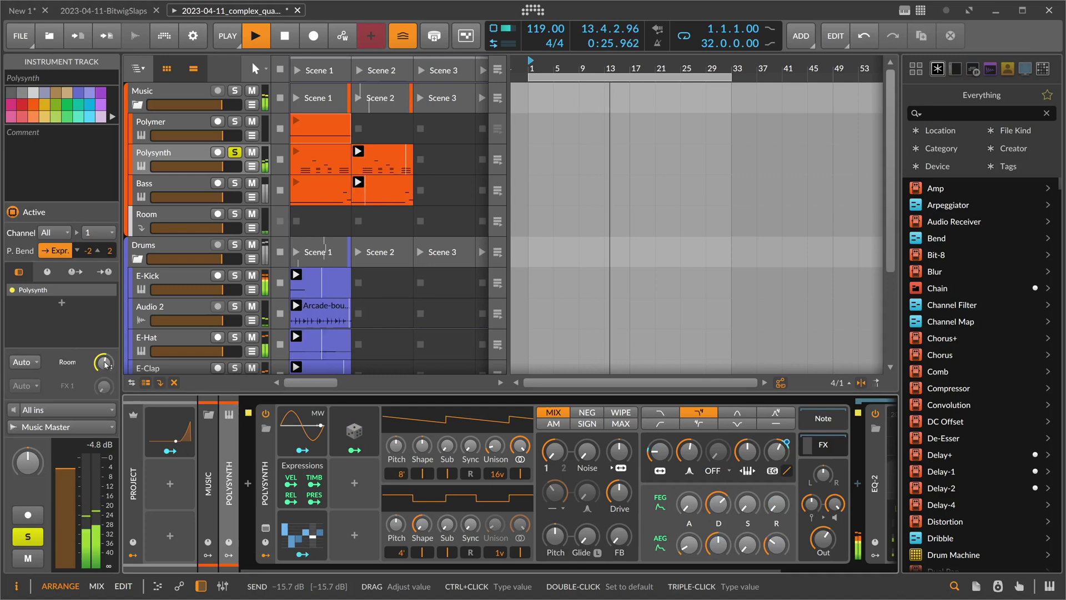
click(170, 451)
drag(104, 362, 103, 348)
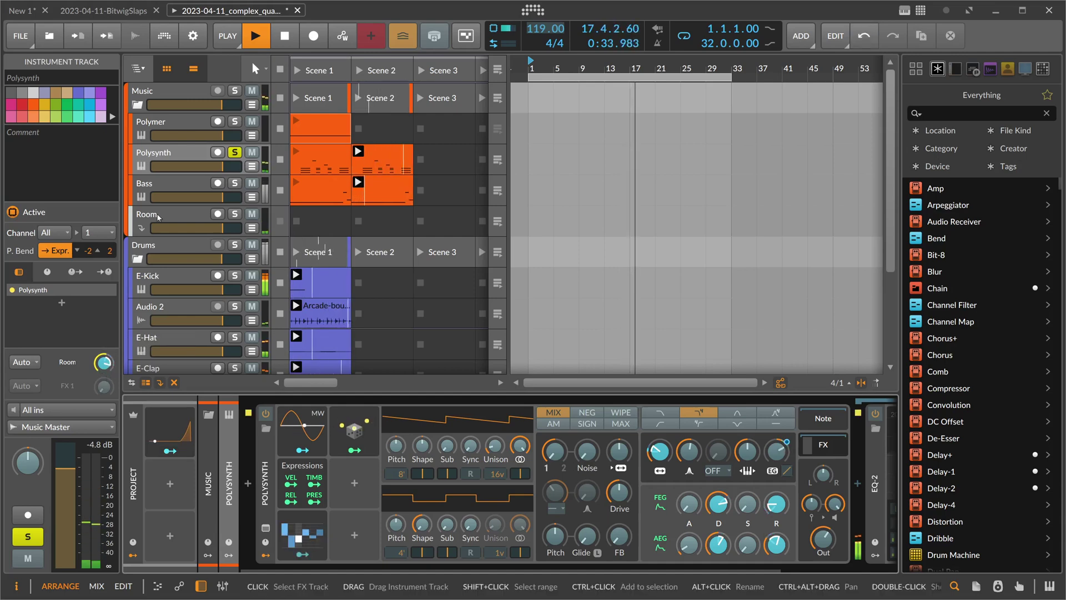
Solo the Bass track and map Curves to raise the filter frequency of its Polysynth device
click(234, 183)
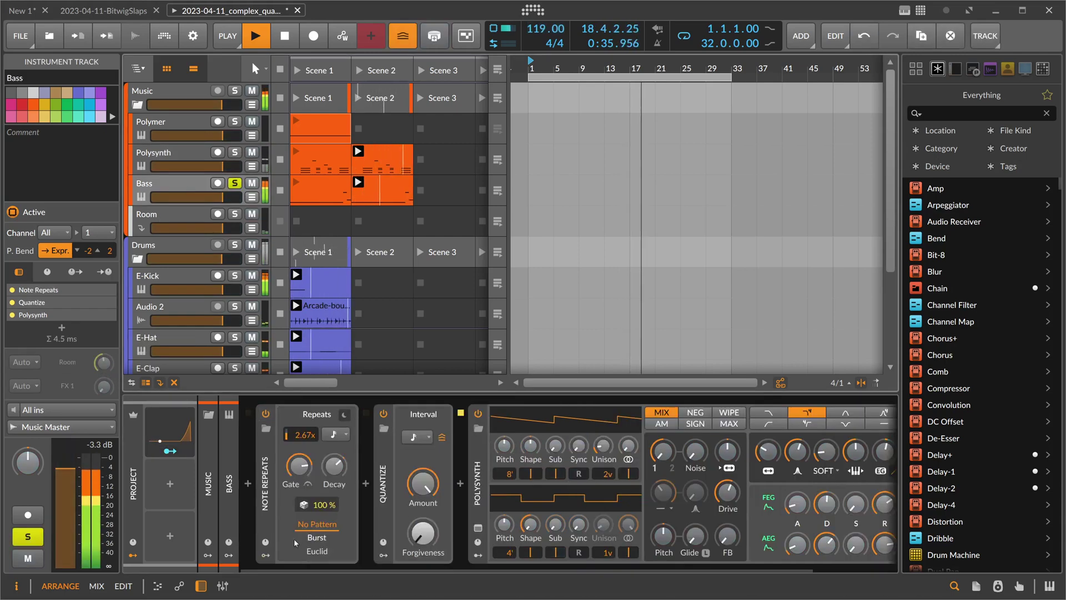
drag(261, 571, 361, 569)
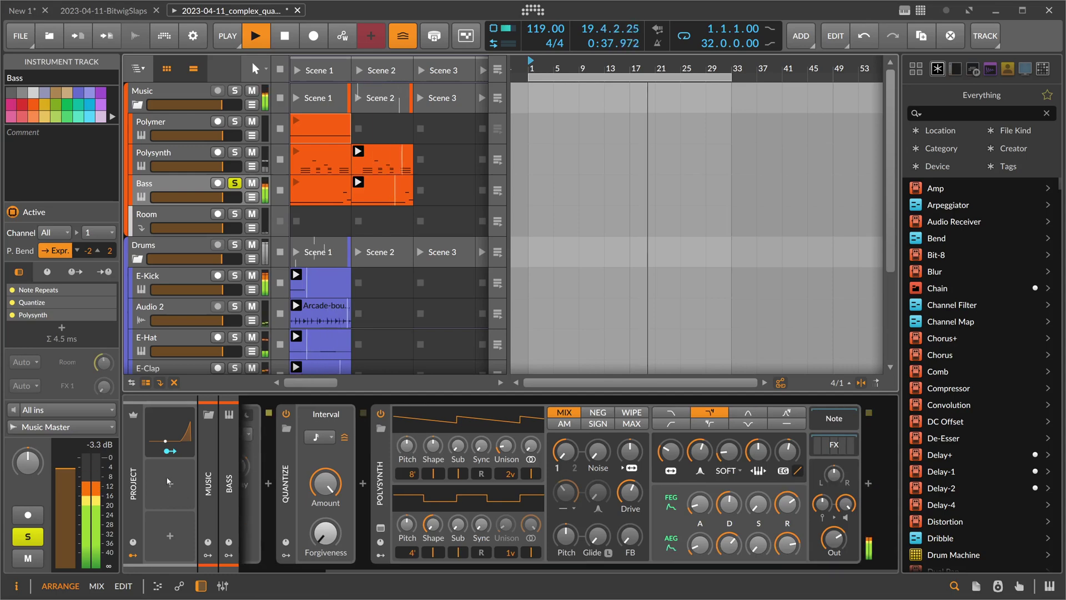
click(170, 451)
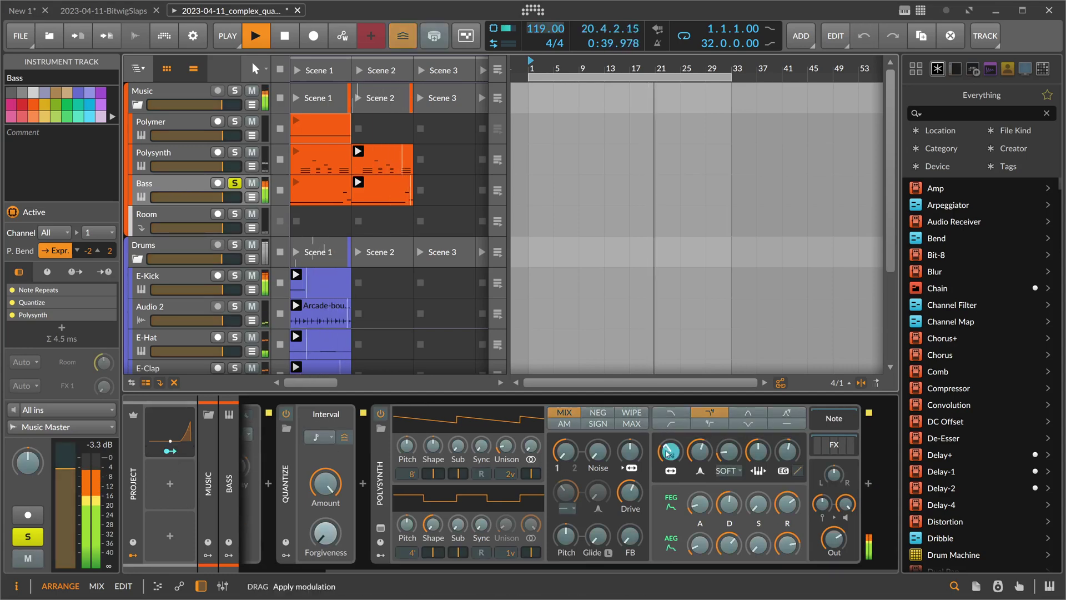
drag(668, 453, 668, 433)
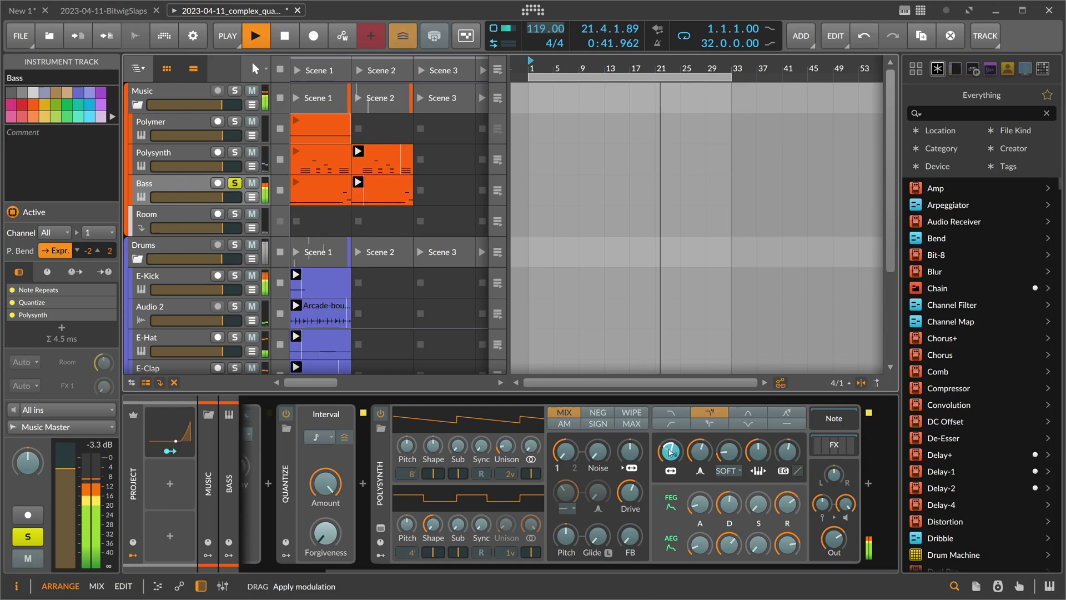
Map Curves to the Bass synth's FEG release, FEG decay, AEG decay and filter envelope depth (about 16 st), and readjust its filter frequency modulation
drag(787, 504, 790, 447)
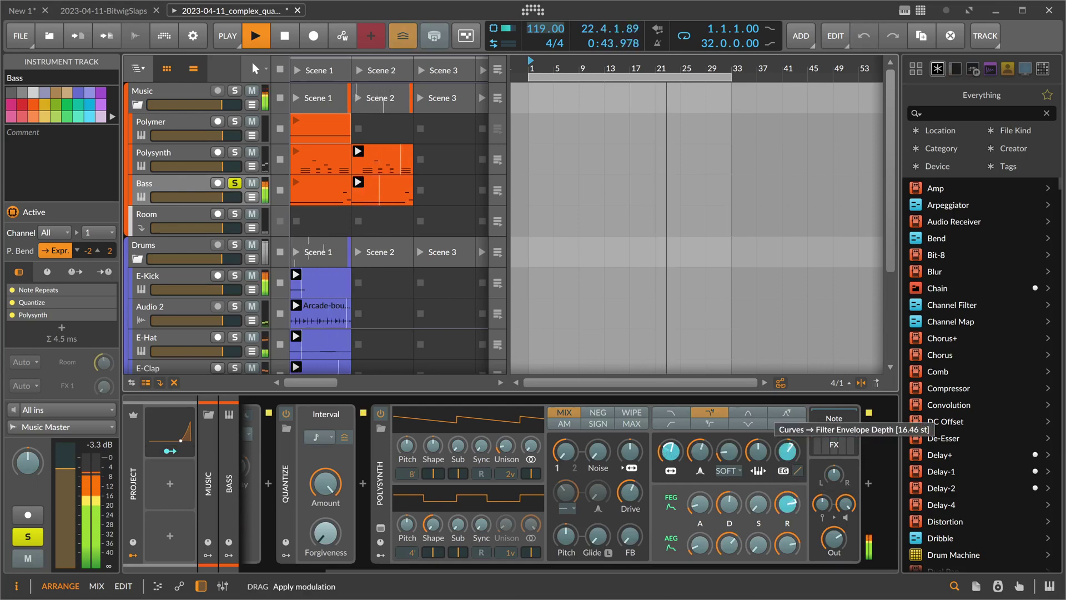
drag(729, 504, 729, 495)
drag(729, 545, 729, 536)
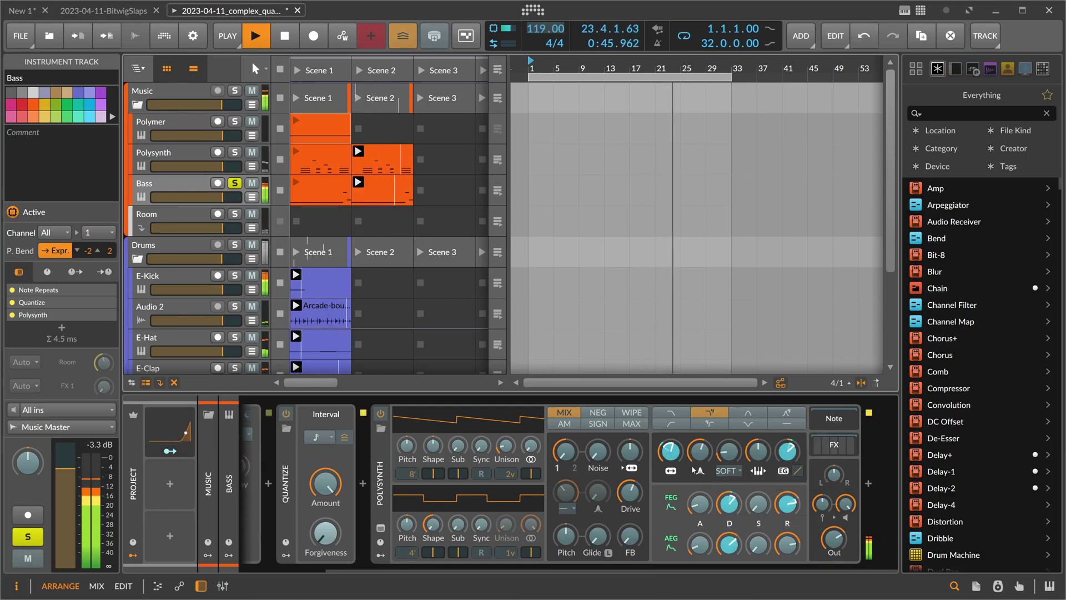
drag(671, 451, 670, 439)
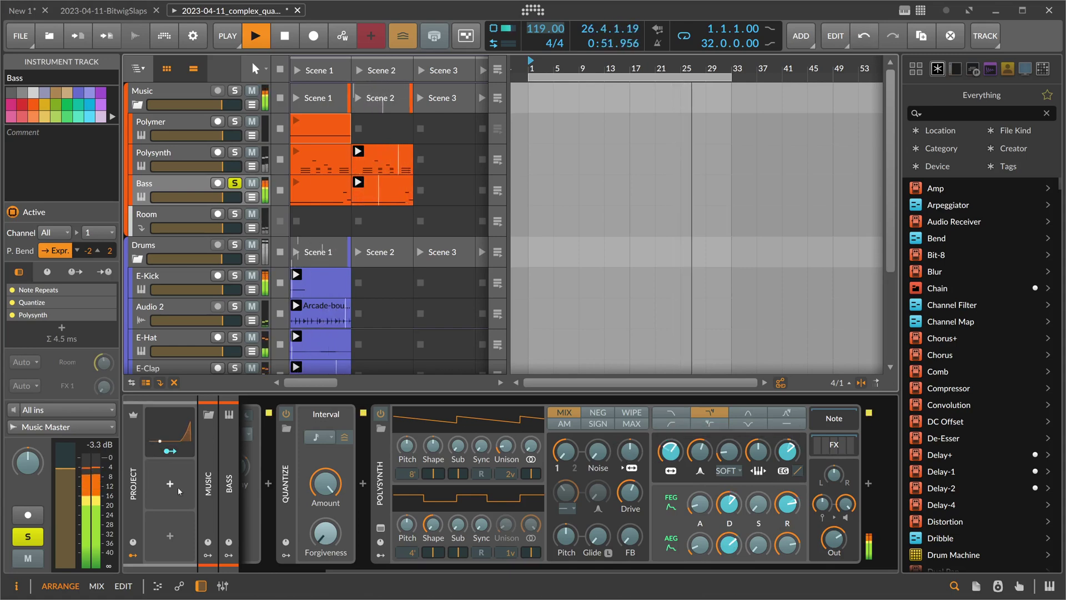
click(170, 450)
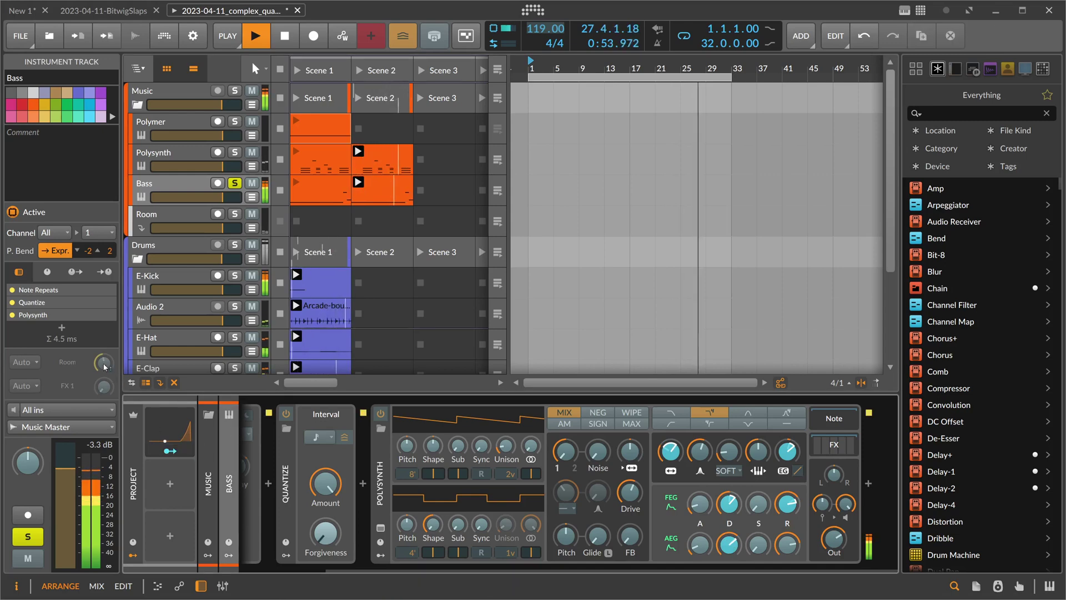
Map Curves to the Bass track's Room send, readjust the modulation amount, and unsolo the Bass track
drag(103, 362, 103, 365)
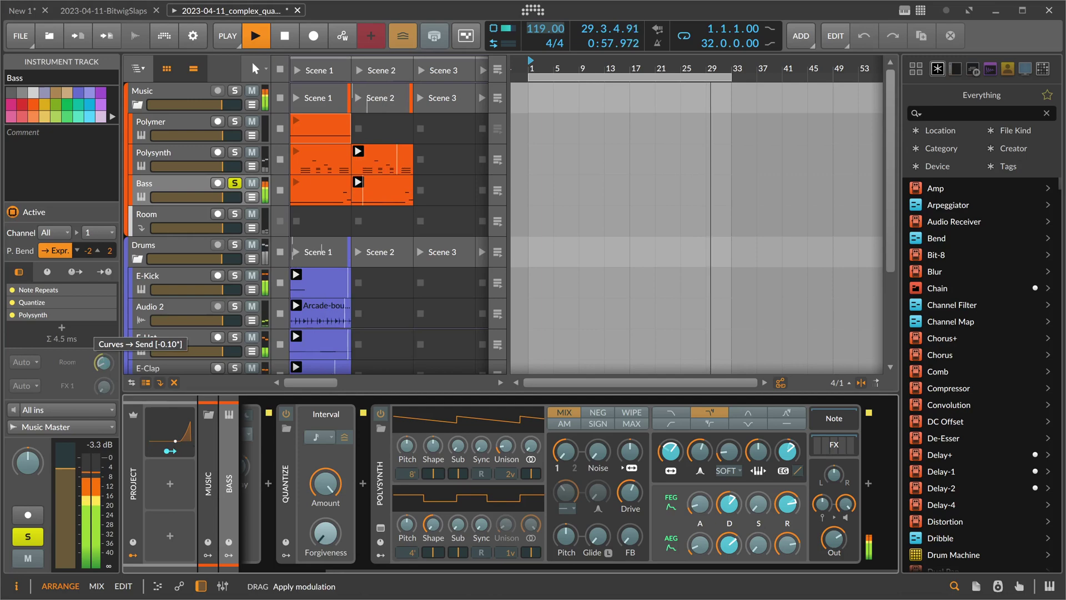
drag(103, 363, 104, 366)
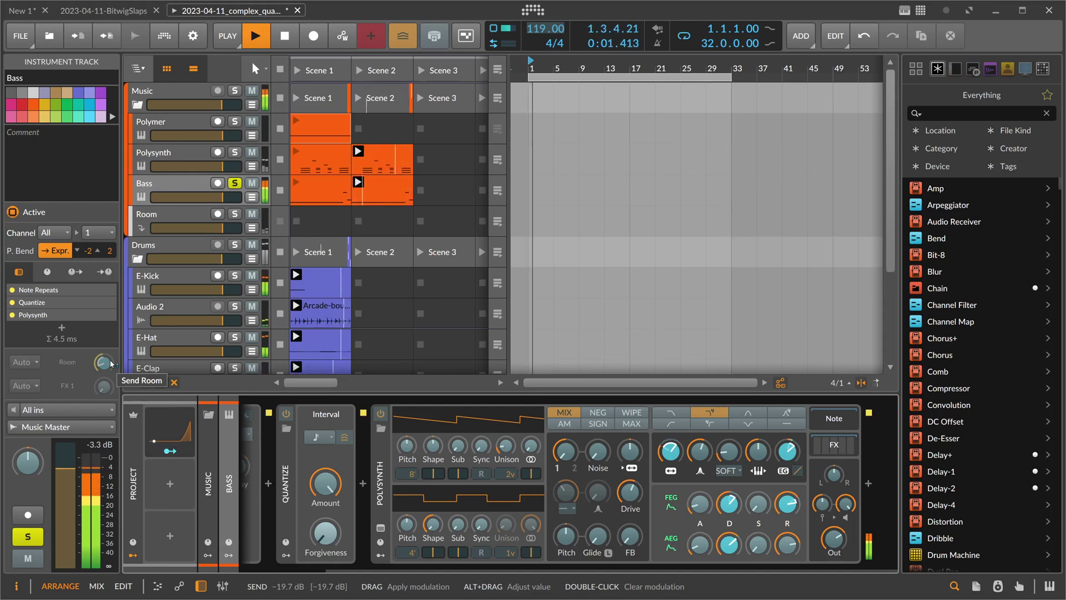
click(235, 183)
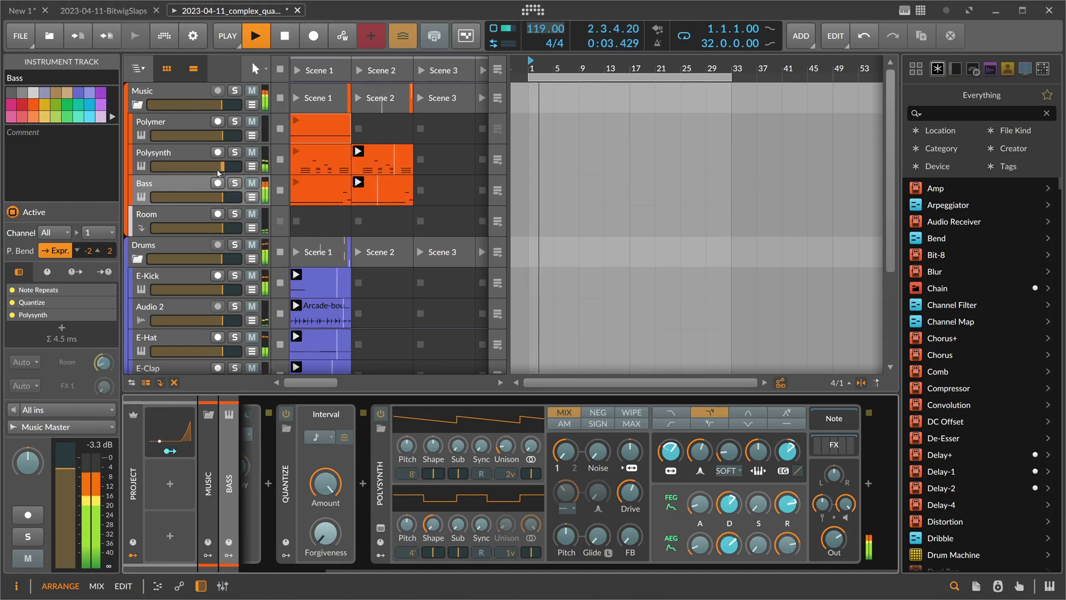
Solo the Polymer track and restart playback from the beginning with its Scene 1 clip running
click(187, 124)
click(235, 121)
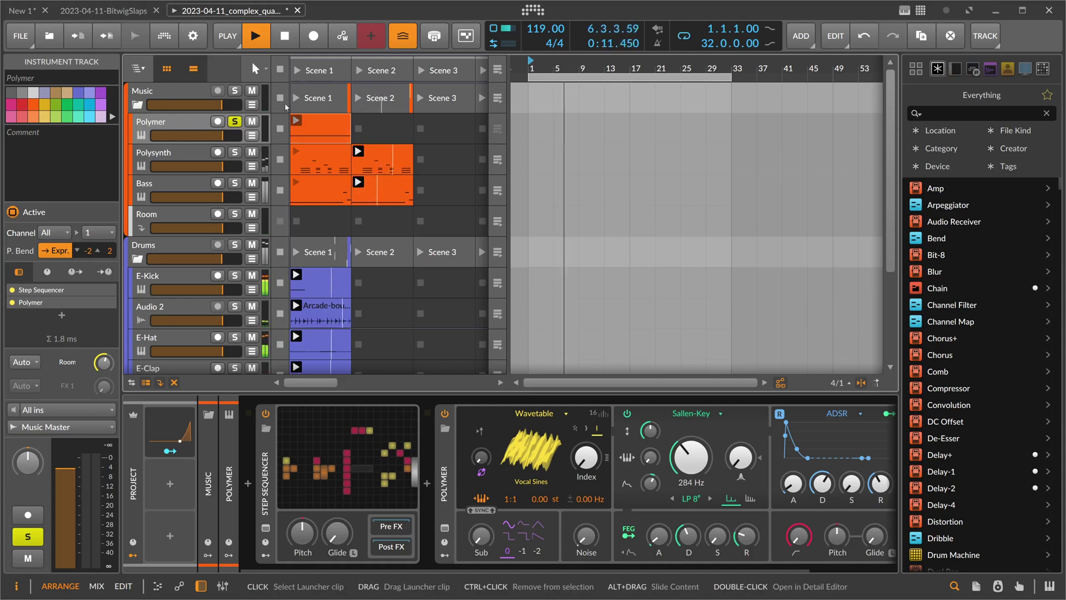
mouse_move(389, 567)
mouse_down()
mouse_move(478, 568)
mouse_move(383, 563)
mouse_up()
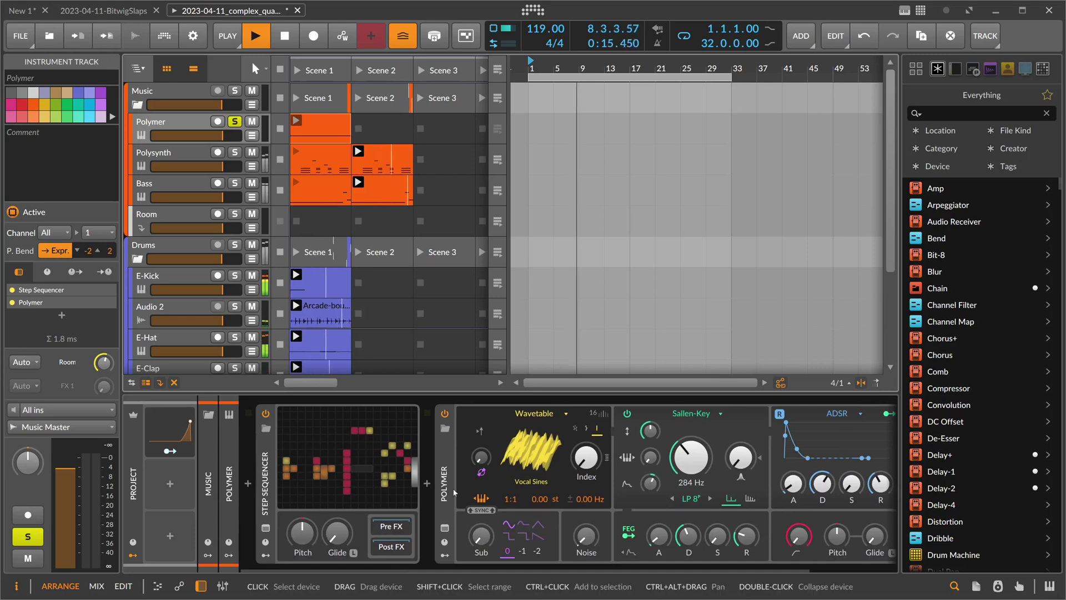
click(259, 38)
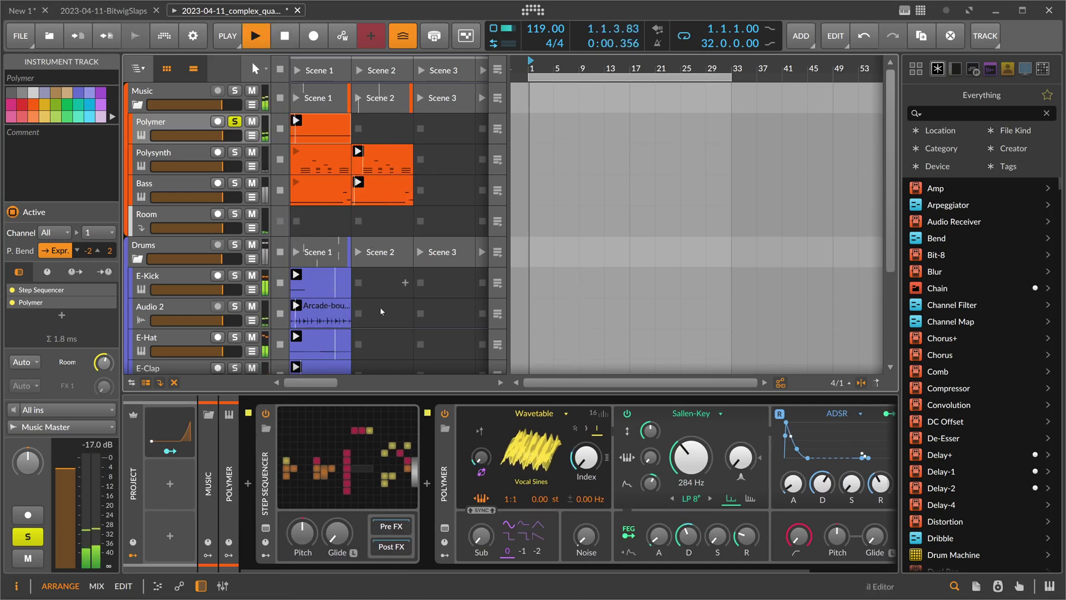
Map Curves to the Polymer's cutoff, both envelope decays, cutoff modulation amount, wavetable index (about 27 %) and the small knob beside the waveform
scroll(389, 572, right, 3)
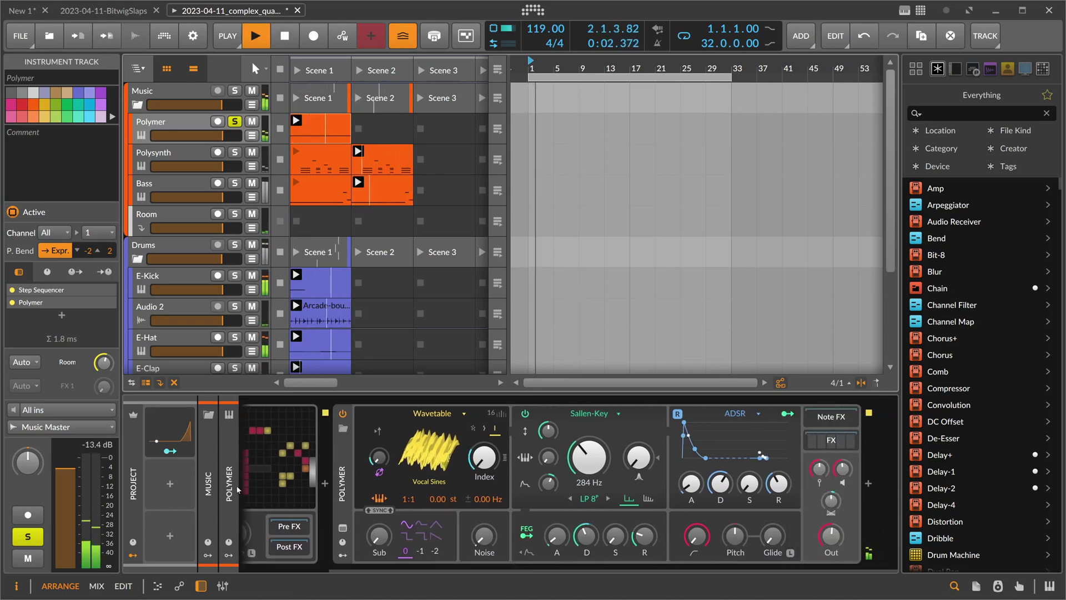
click(178, 452)
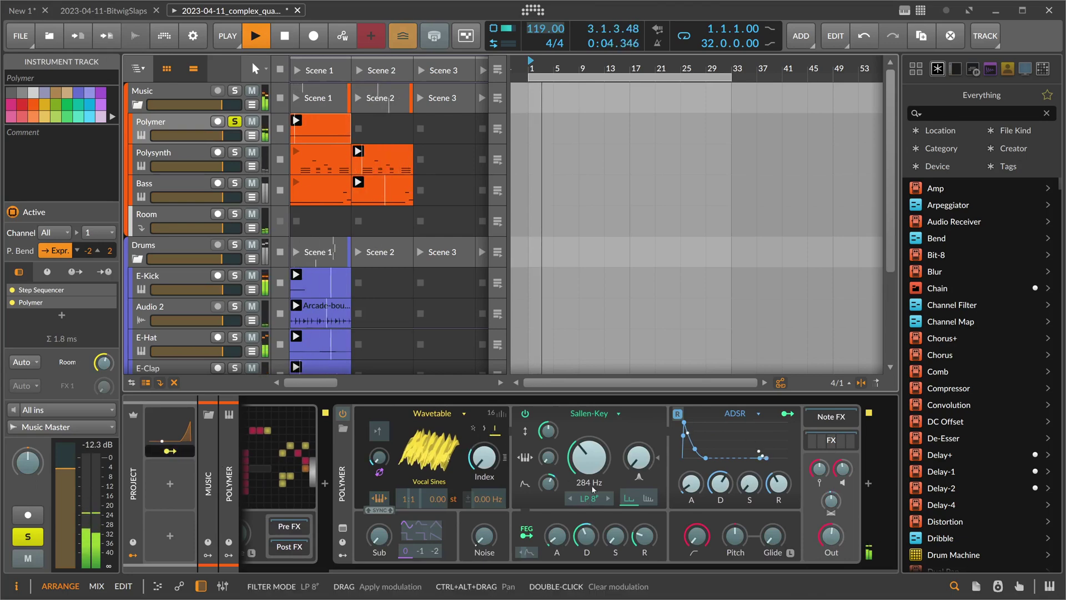
drag(596, 462, 596, 444)
drag(720, 482, 720, 479)
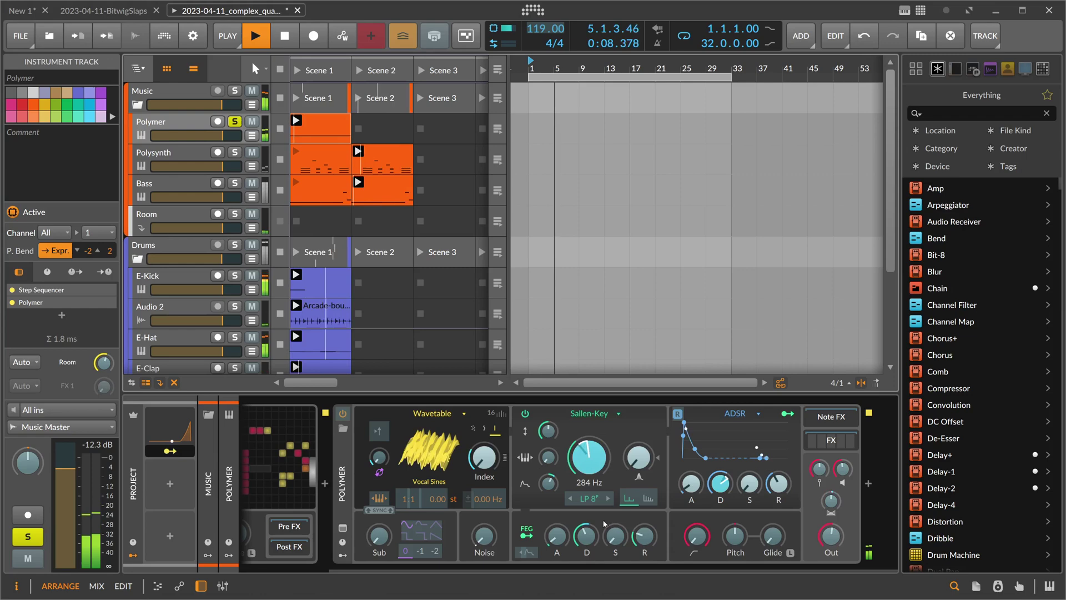
drag(549, 483, 548, 479)
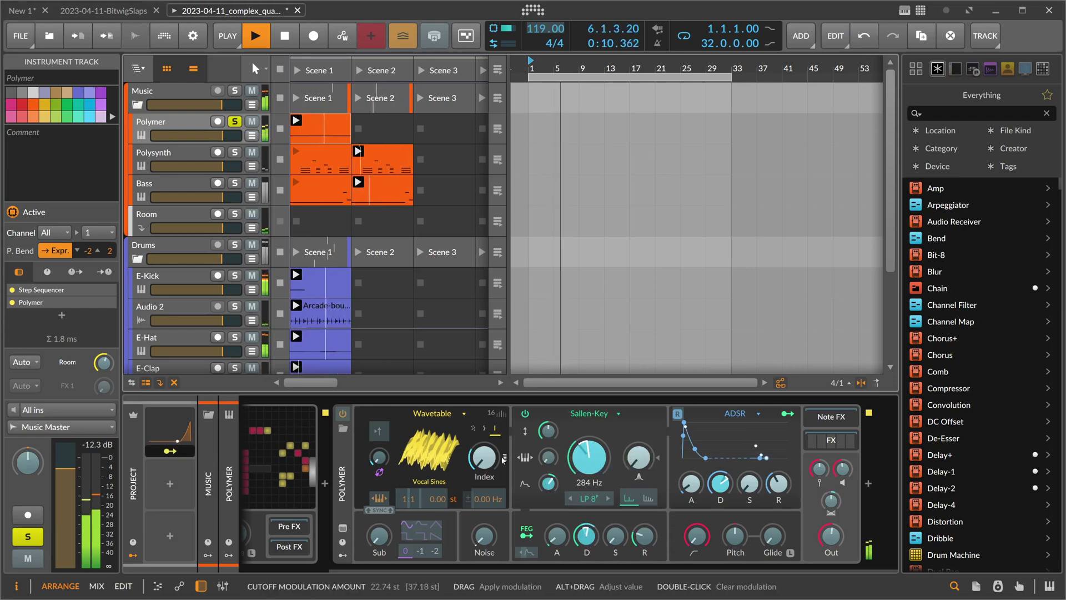
drag(484, 457, 484, 452)
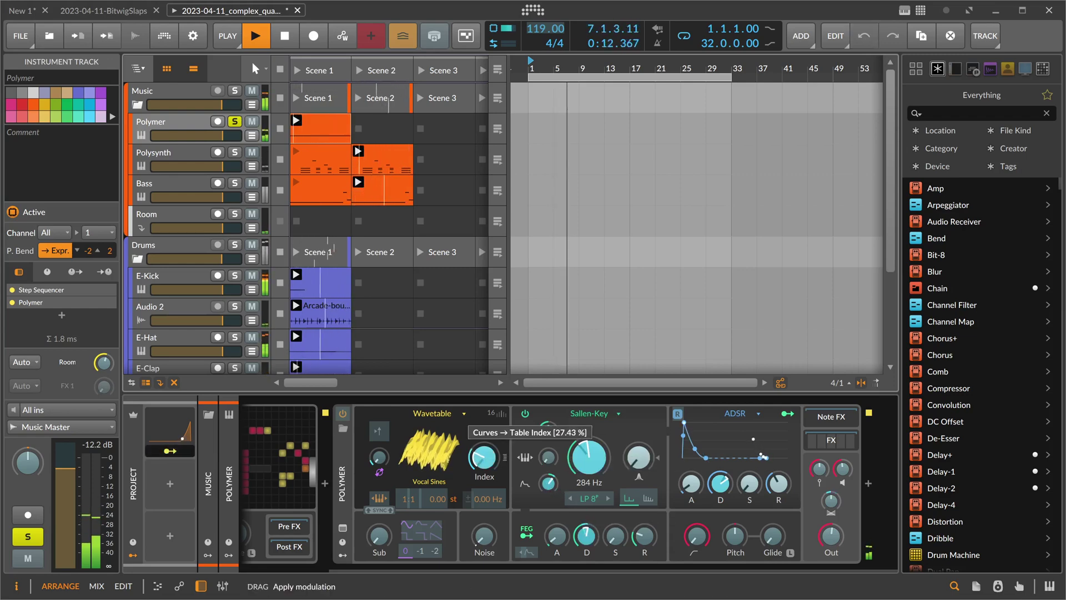
drag(378, 458, 378, 453)
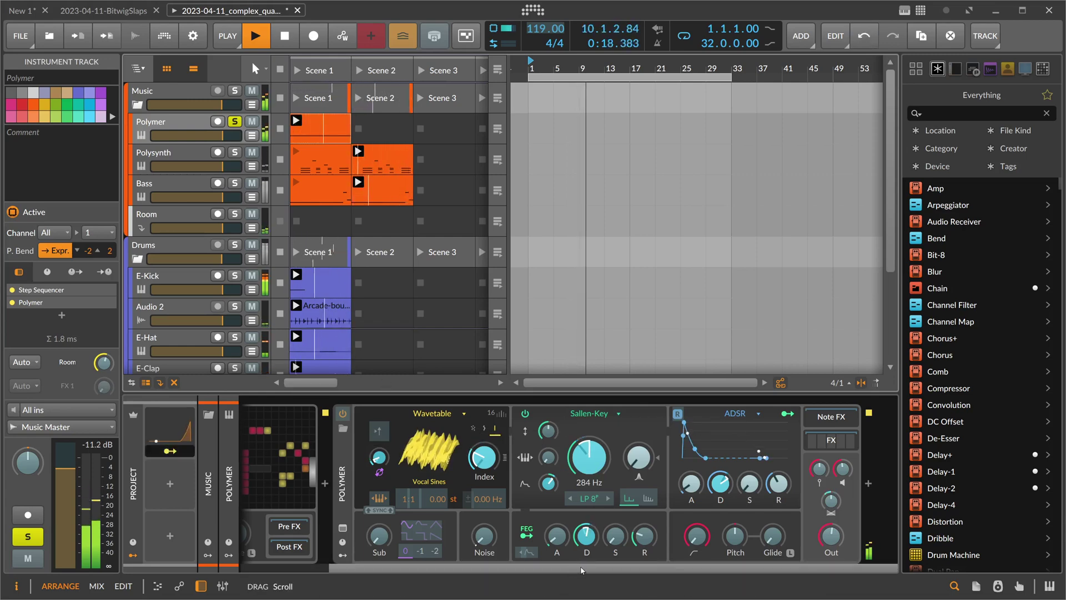
Map Curves to the Polymer track's Room send, adjust the modulation amount, and unsolo the track
drag(484, 567, 685, 527)
drag(682, 571, 463, 569)
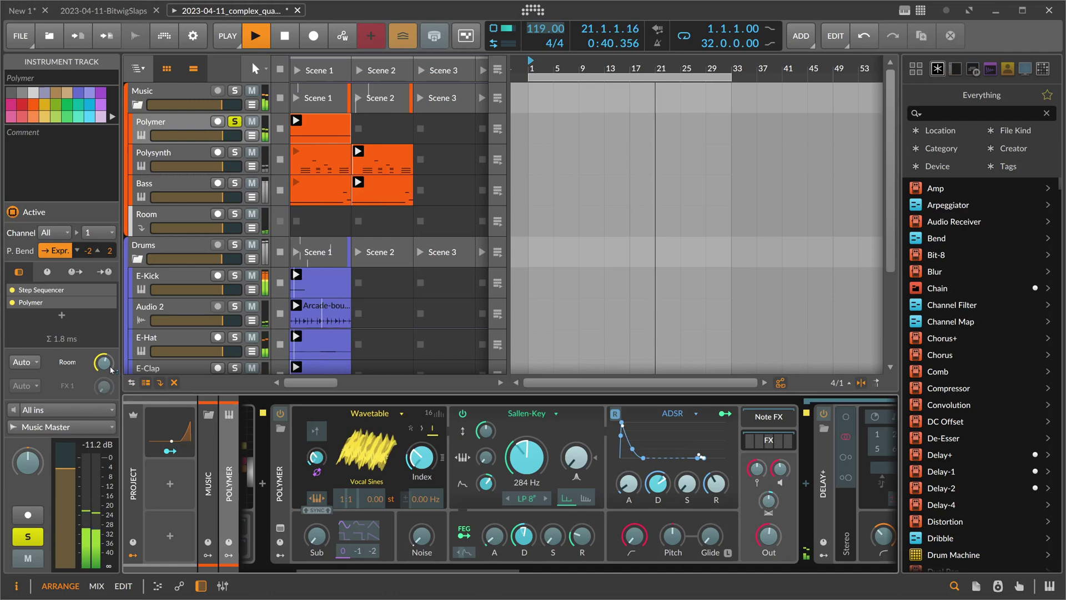
drag(111, 368, 110, 371)
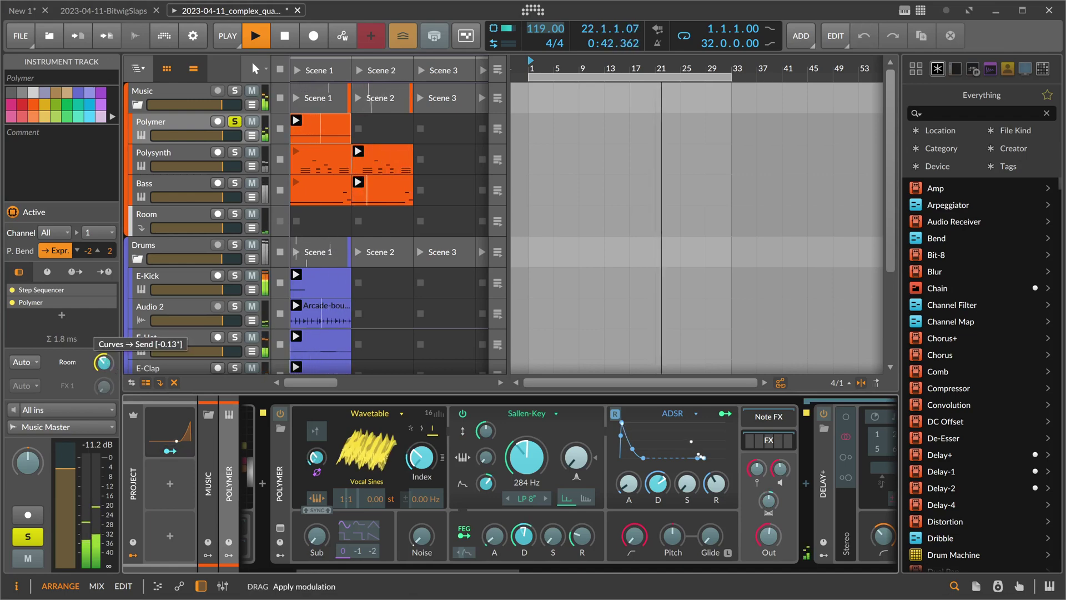
drag(103, 366, 106, 370)
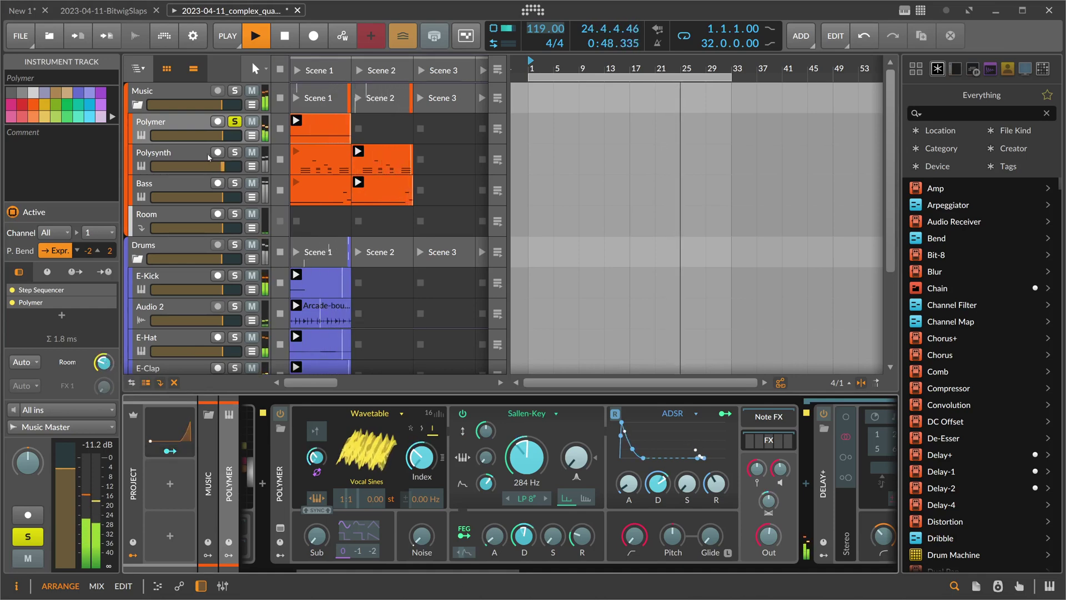
click(232, 123)
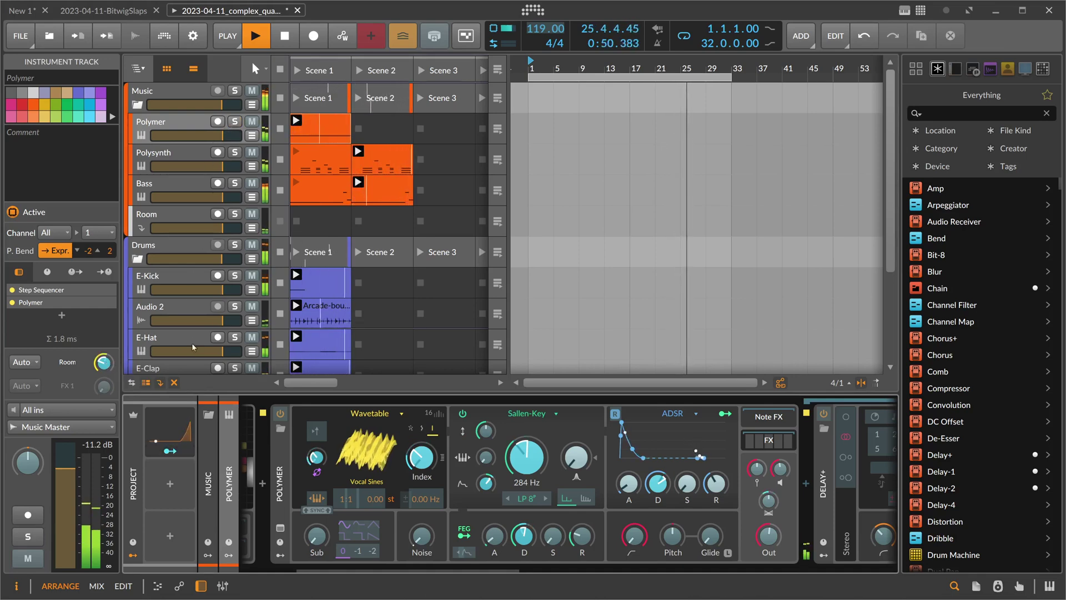
On the E-Kick track, check the instrument's nested FX chain and insert a Delay-1 device after the instrument
scroll(230, 192, down, 2)
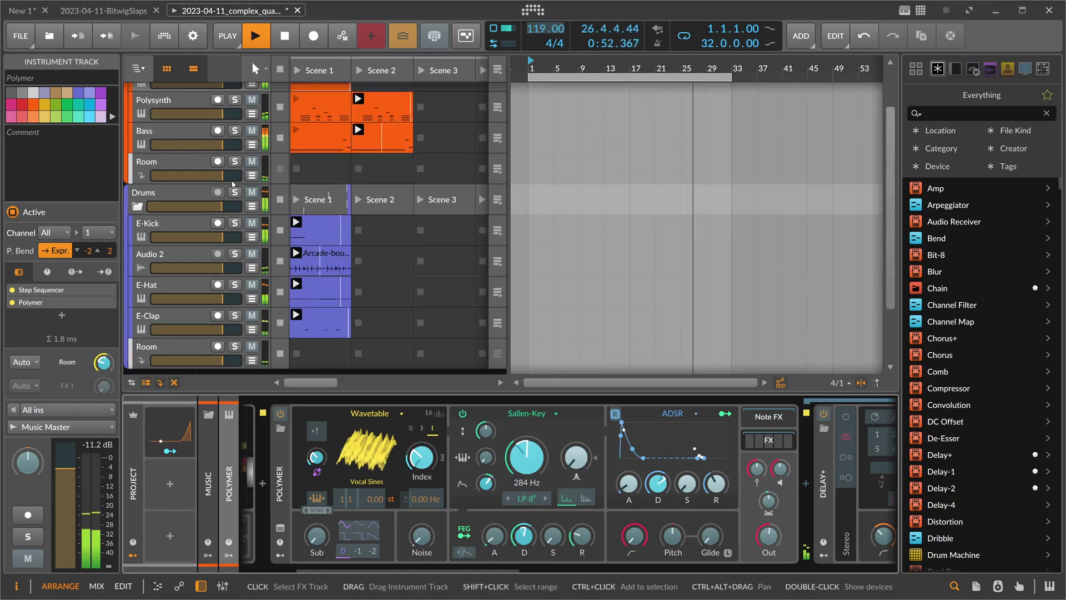
click(178, 229)
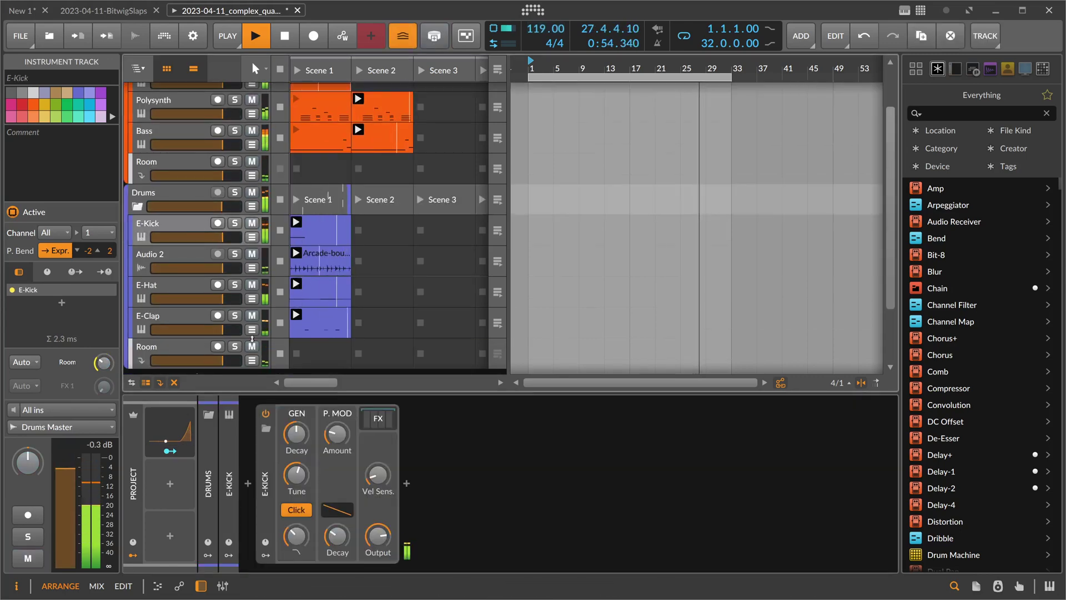
click(378, 419)
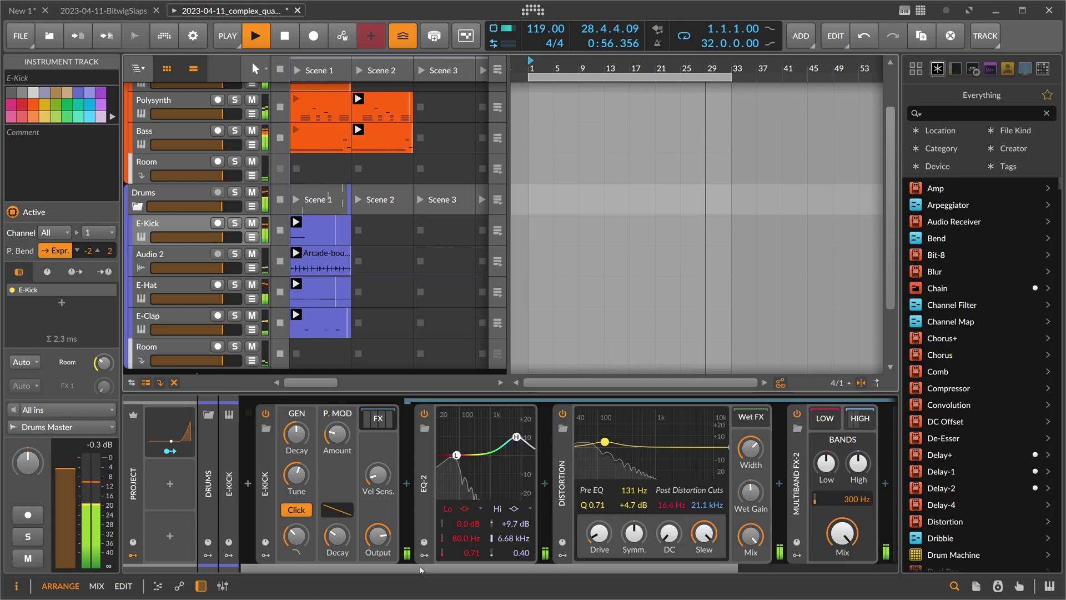
mouse_move(421, 568)
mouse_down()
mouse_move(598, 567)
mouse_move(422, 568)
mouse_up()
click(378, 419)
click(406, 484)
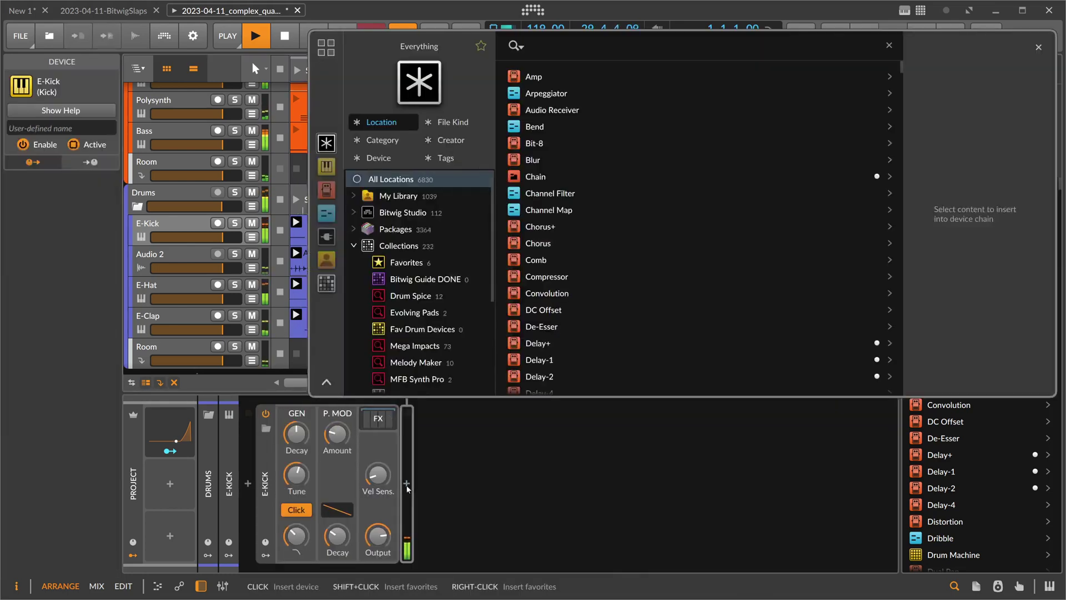
text(delay)
key(Down)
key(Return)
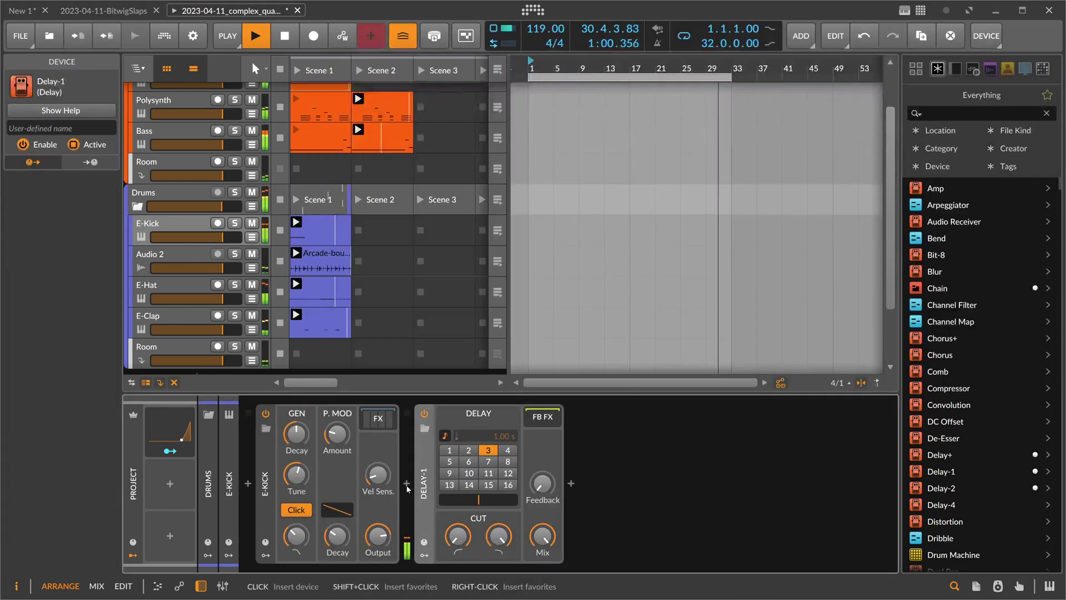
Set Delay-1 to a time of 3 steps, low cut about 253 Hz, feedback about -12 dB and mix about 2 %
drag(458, 536, 458, 491)
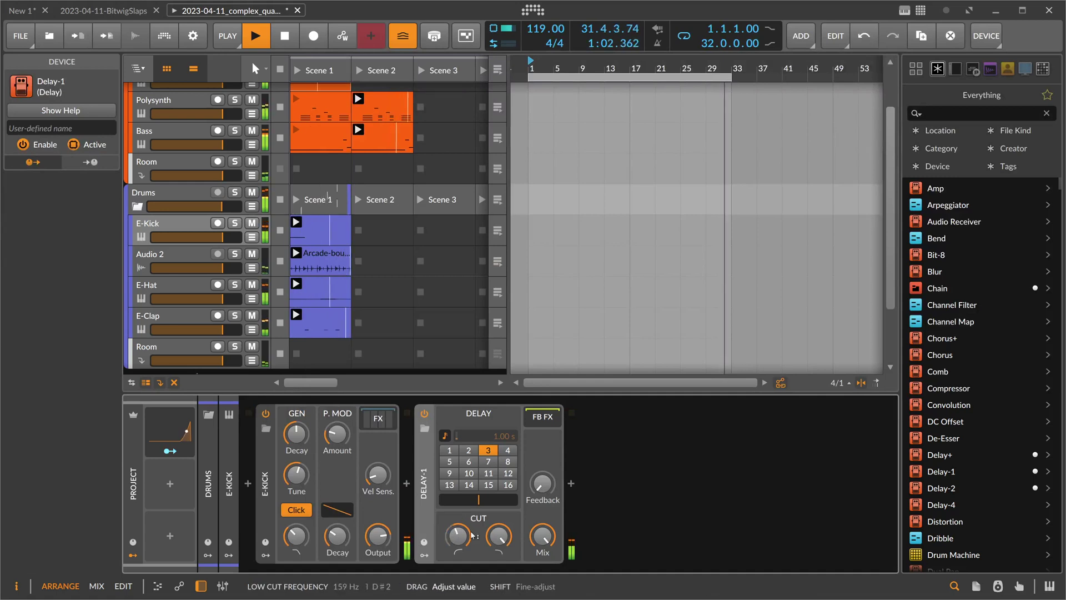
drag(542, 483, 541, 449)
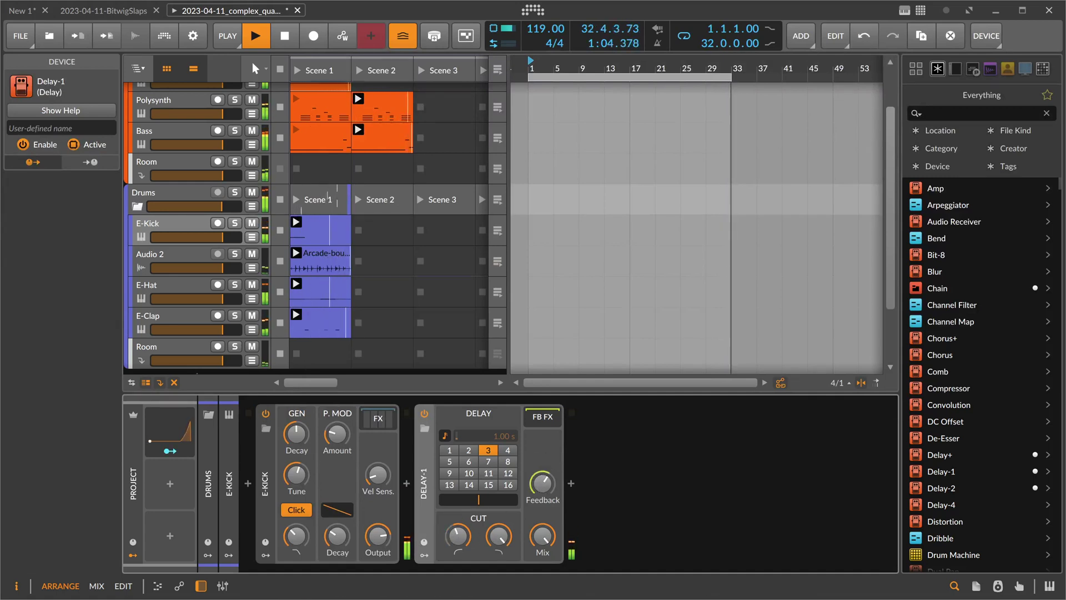
mouse_move(459, 527)
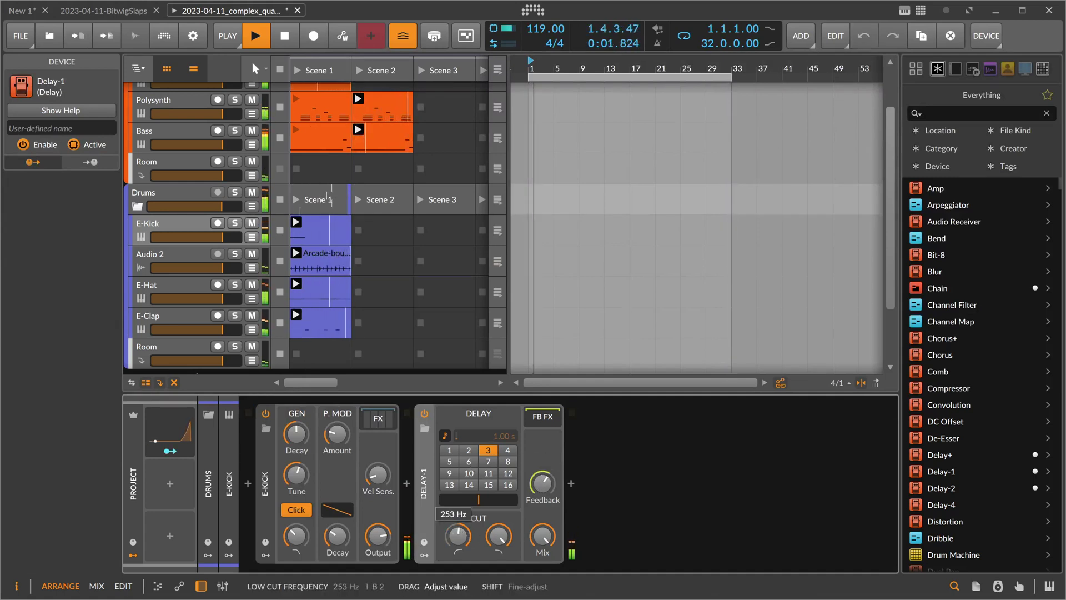
drag(458, 535, 458, 532)
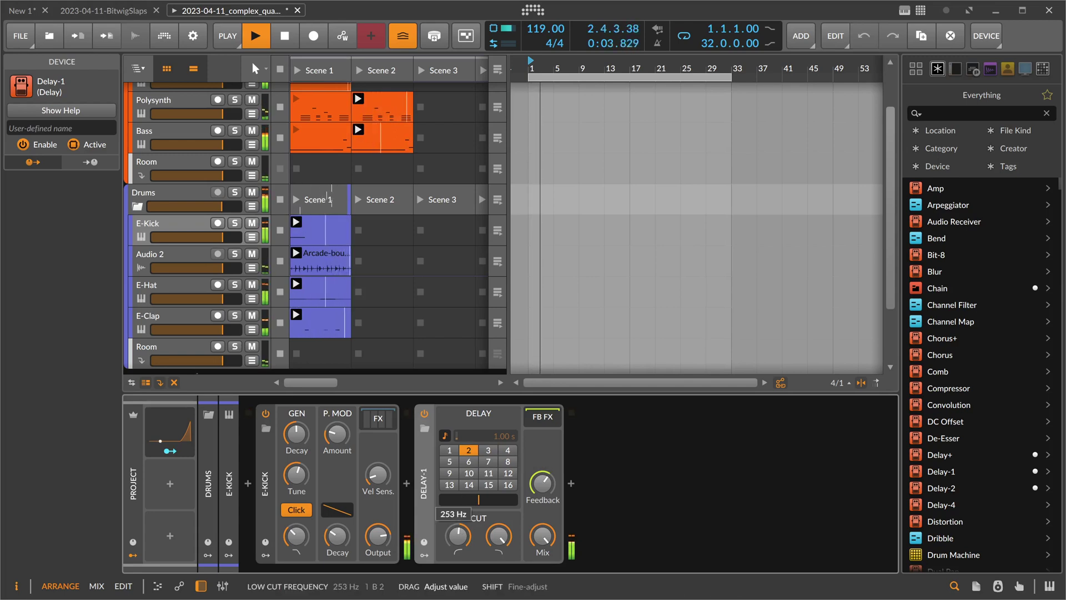
click(488, 451)
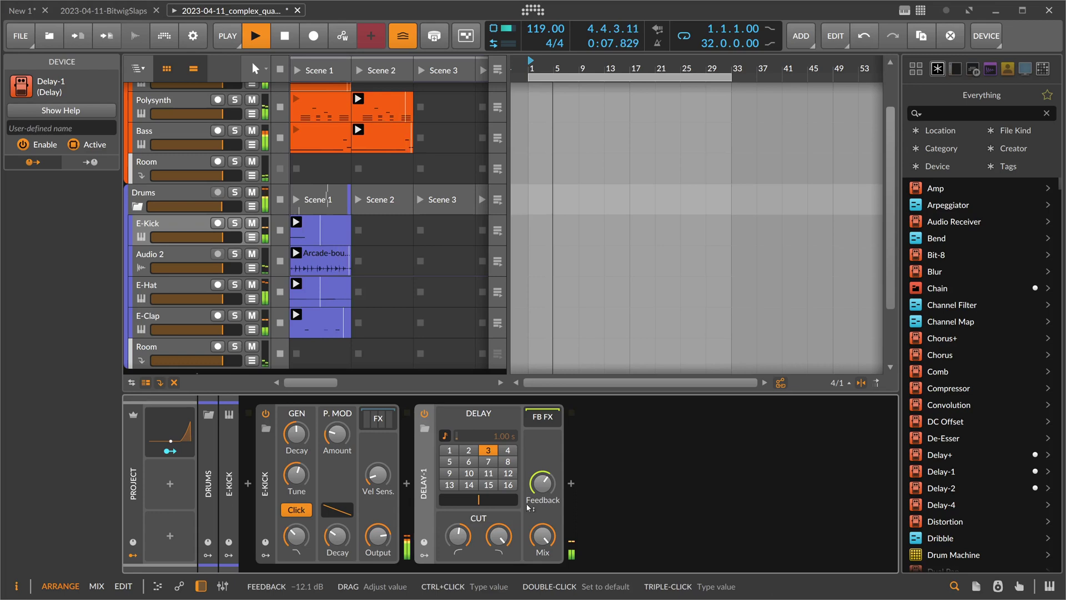
drag(539, 485, 539, 482)
drag(542, 536, 542, 546)
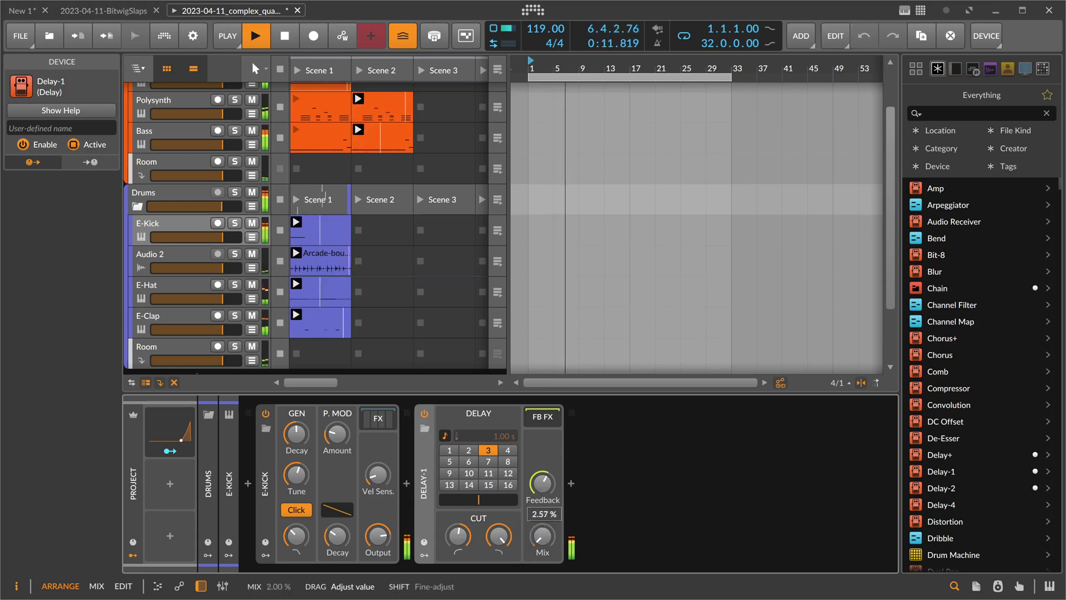
Map Curves to raise the Mix of the E-Kick track's Delay-1, and leave modulation mapping mode
click(170, 451)
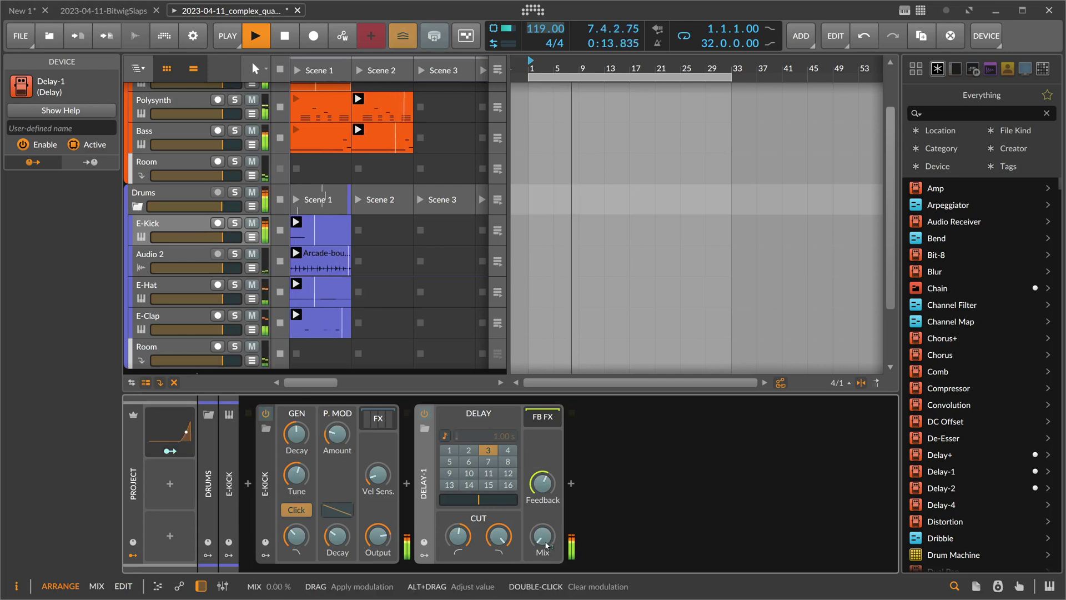
click(170, 450)
drag(543, 536, 543, 525)
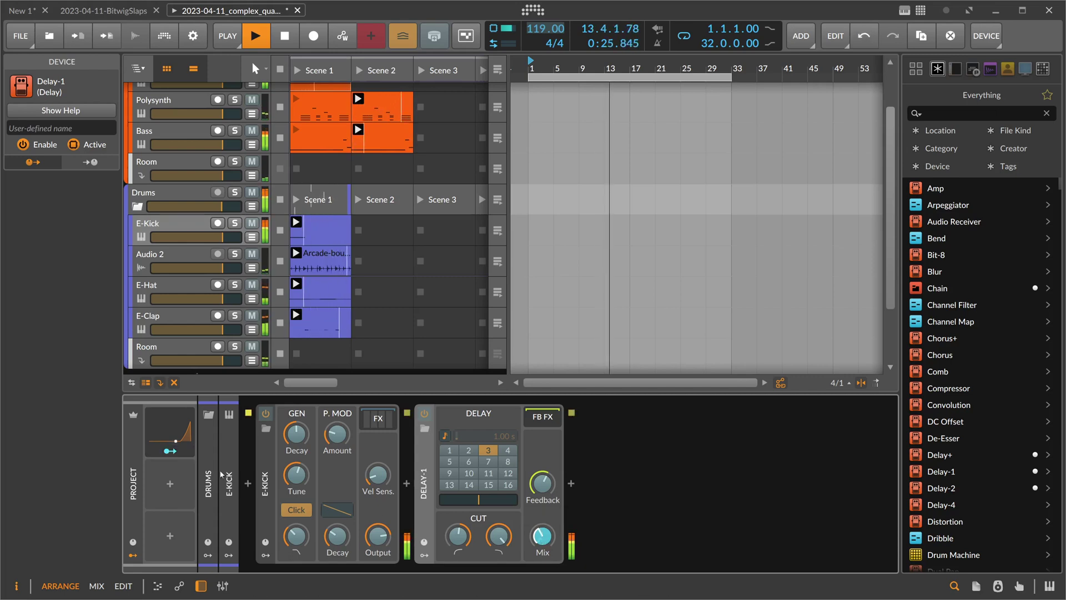
click(170, 451)
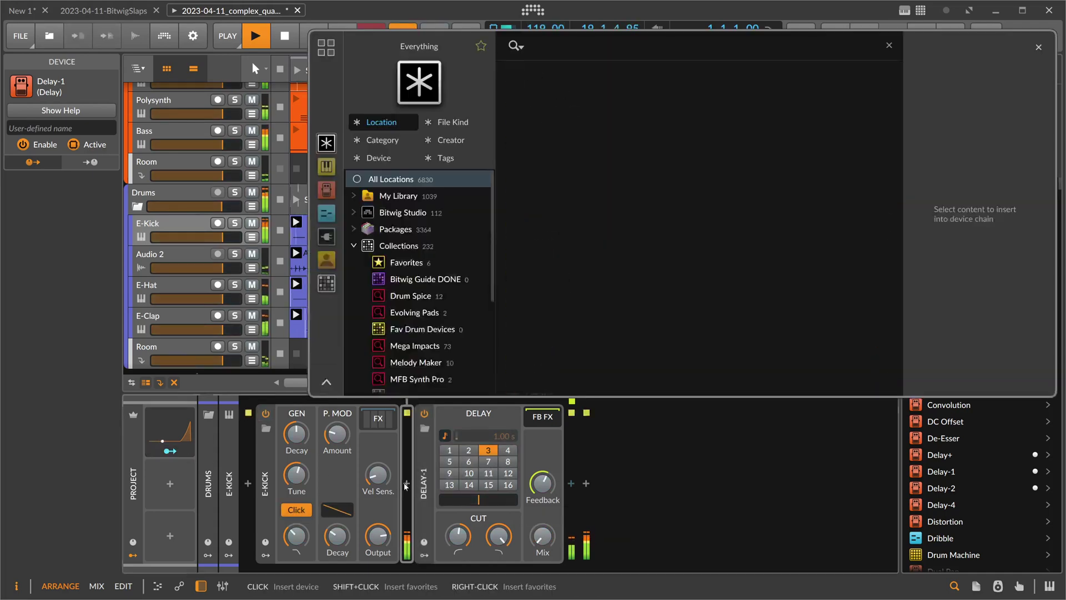
Insert a Chain device after the E-Kick instrument, move Delay-1 into it and expand its nested devices
click(407, 483)
text(chain)
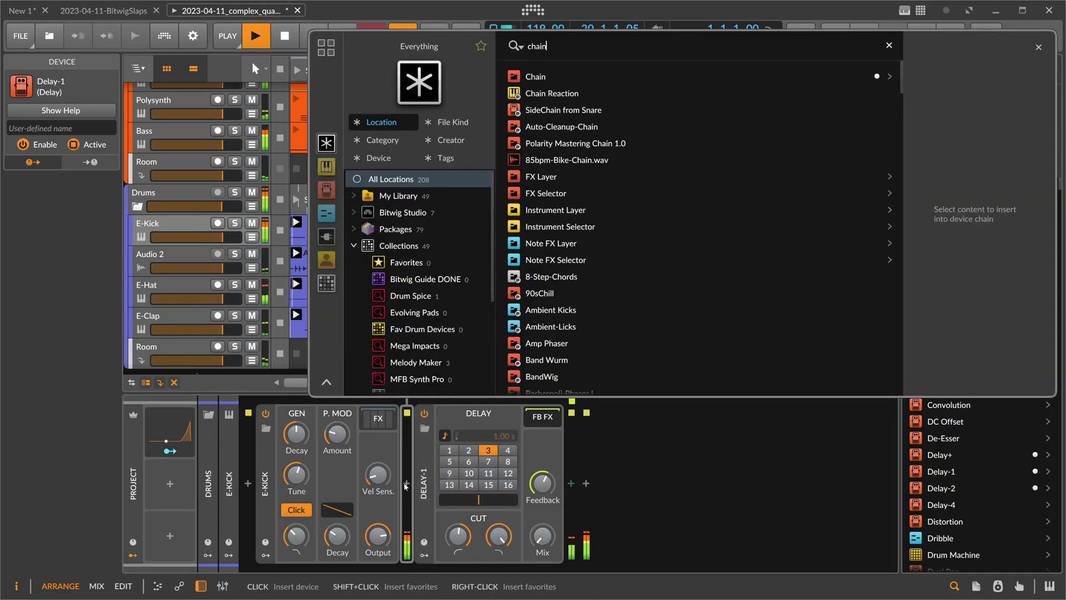
key(Return)
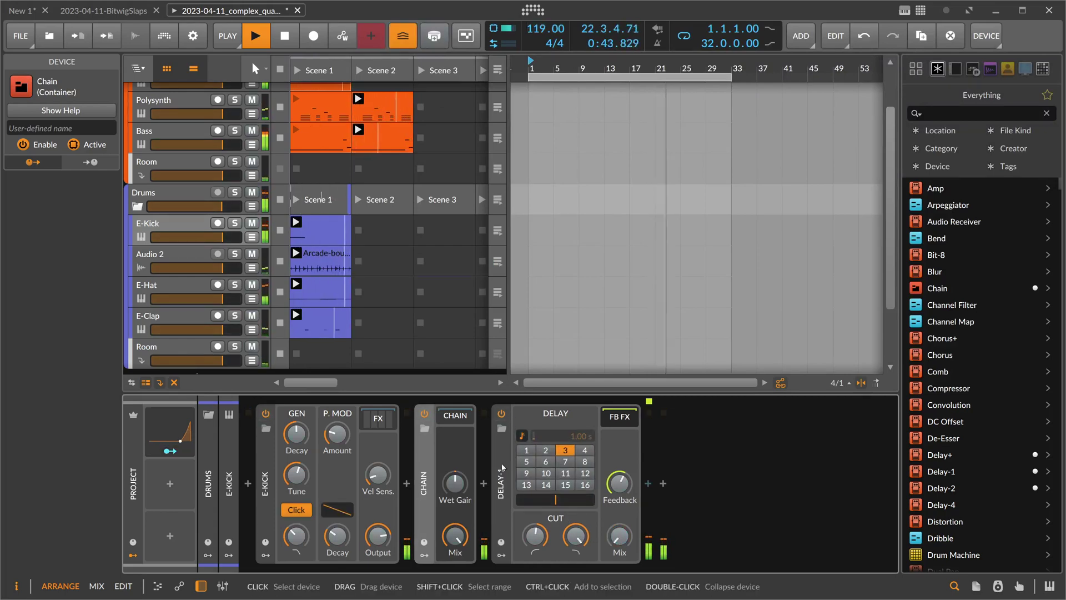
drag(503, 468, 457, 422)
click(464, 420)
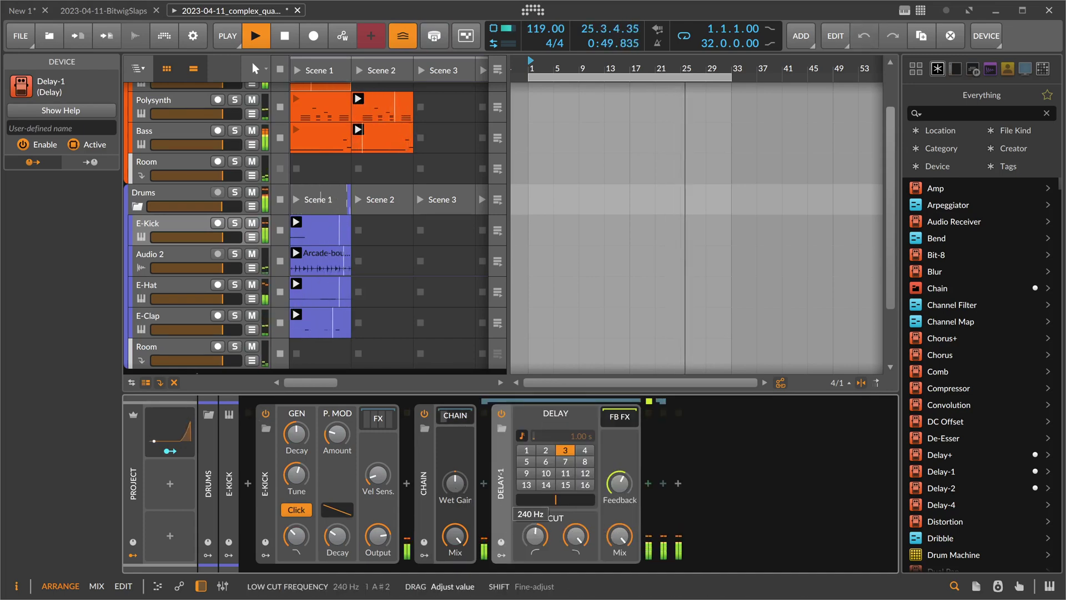
Insert a Freq Shifter ahead of Delay-1 inside the Chain on the E-Kick track
click(484, 482)
text(freq)
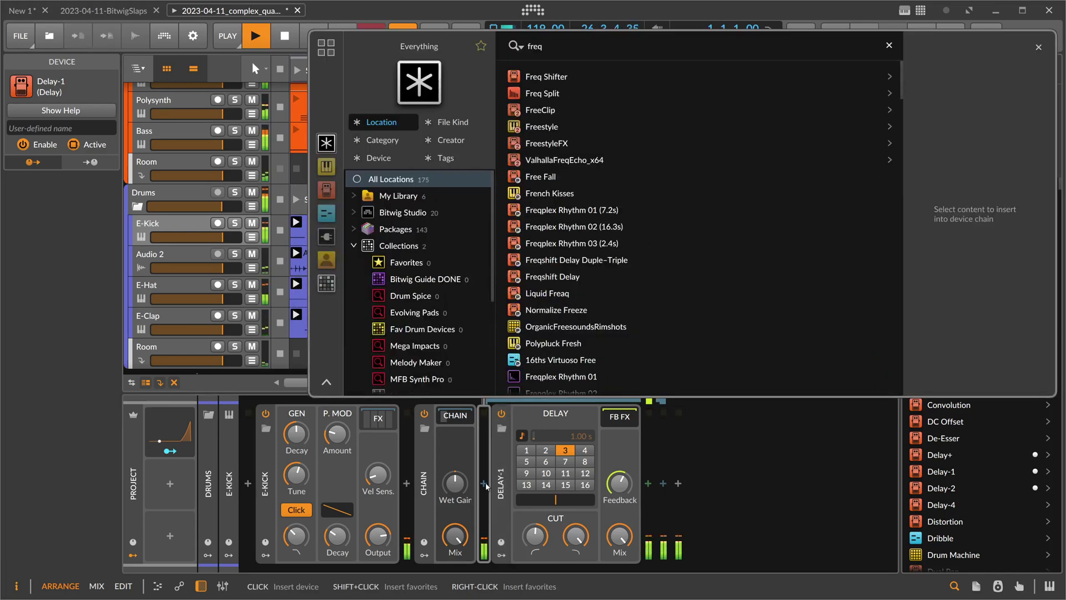
key(Return)
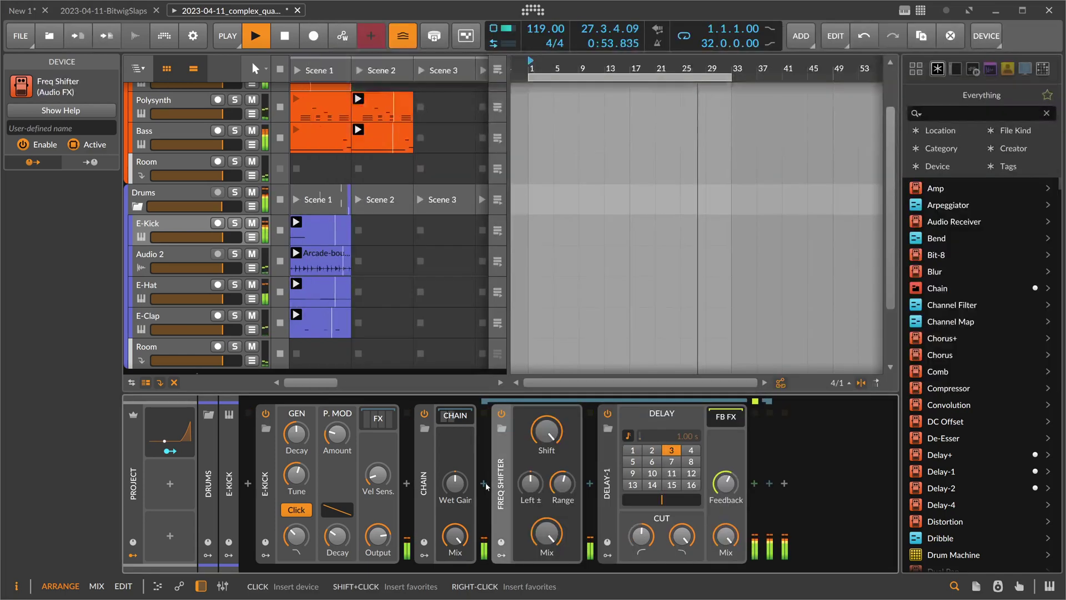
Raise the Freq Shifter's Range slightly, reset its Shift to 0 % and turn the enclosing Chain's Mix fully down on the E-Kick track
drag(563, 484, 562, 442)
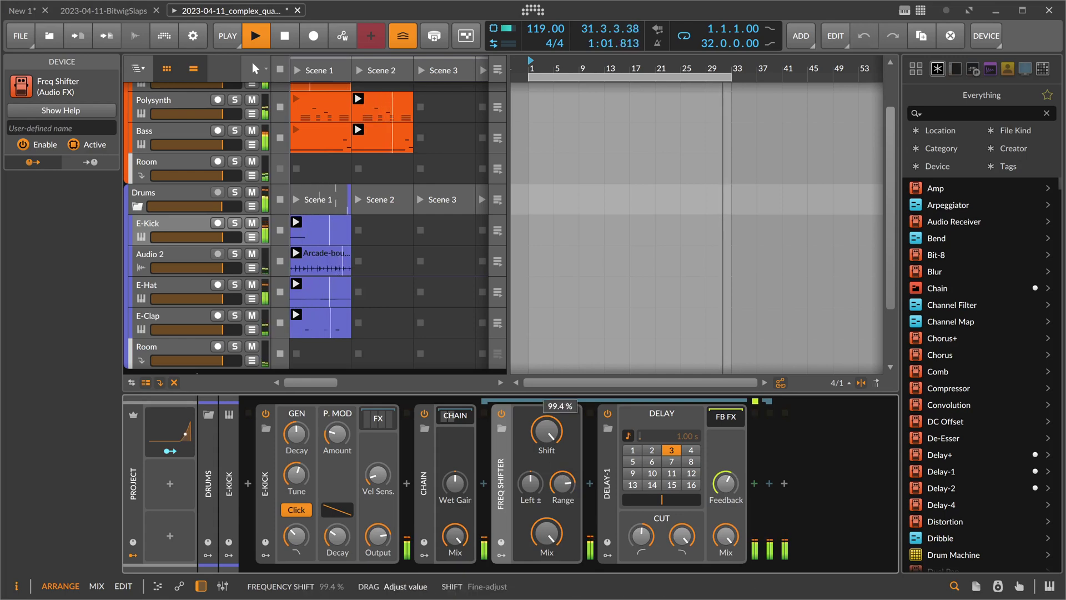
triple_click(547, 444)
click(548, 444)
drag(455, 535, 455, 599)
Map Curves to the Chain's Mix and the Freq Shifter's Shift with amounts of 1.000 each, and expand the Curves modulator
click(170, 451)
drag(454, 535, 455, 593)
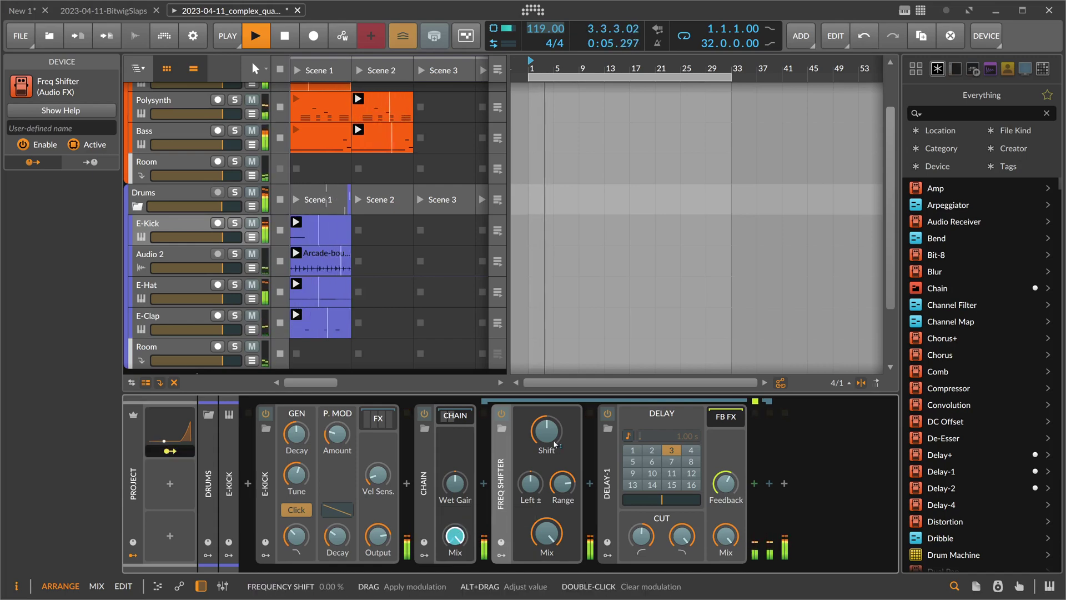
drag(546, 431, 546, 412)
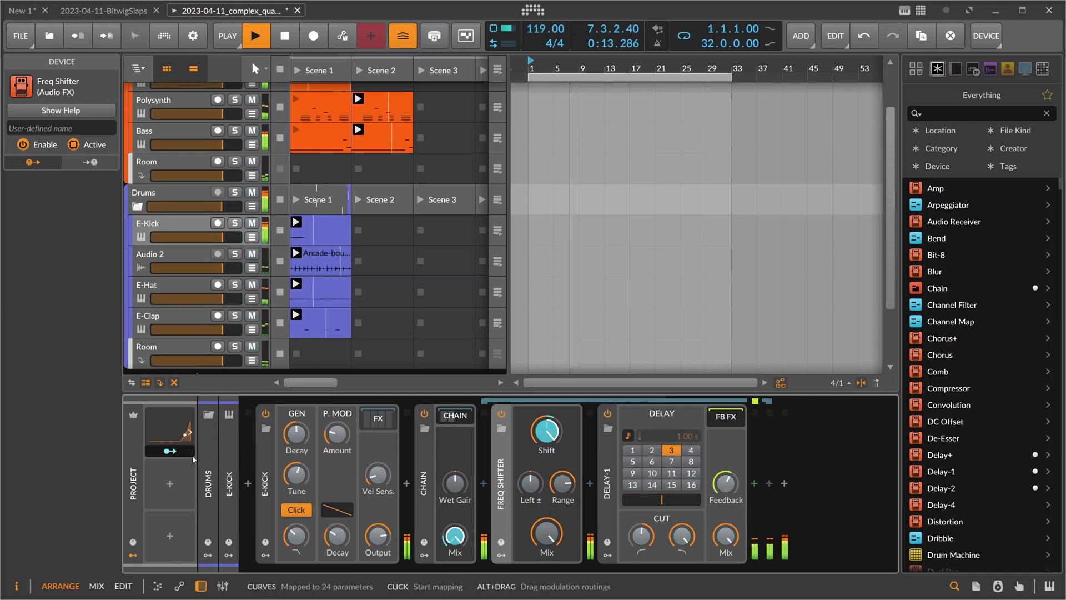
click(162, 425)
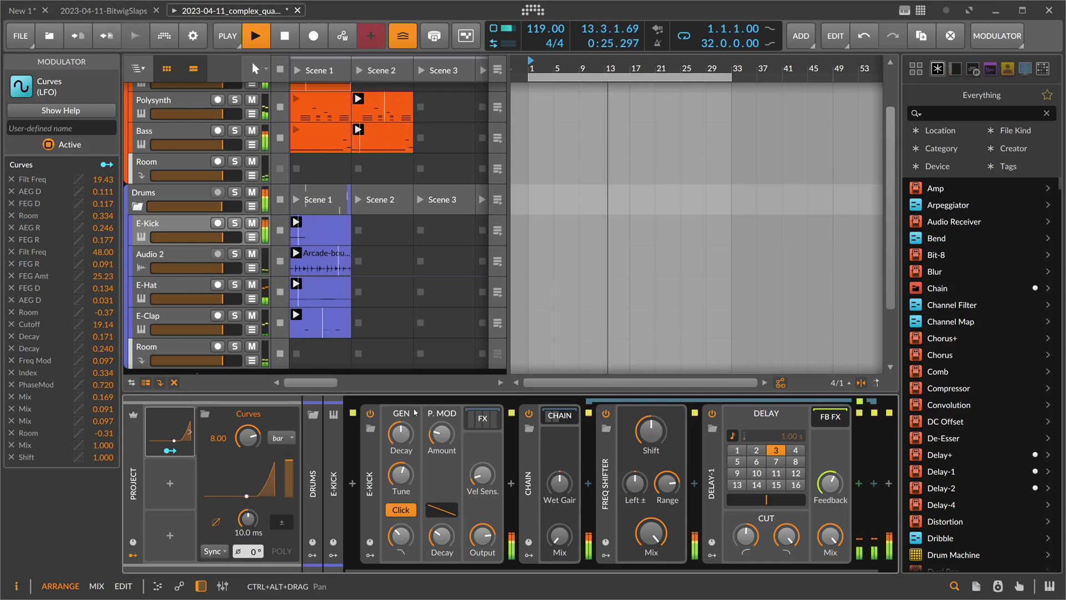
Inspect the FIN-BOOST and Endless Smile plug-ins on the Master track, closing each plug-in window after viewing it
scroll(376, 356, down, 3)
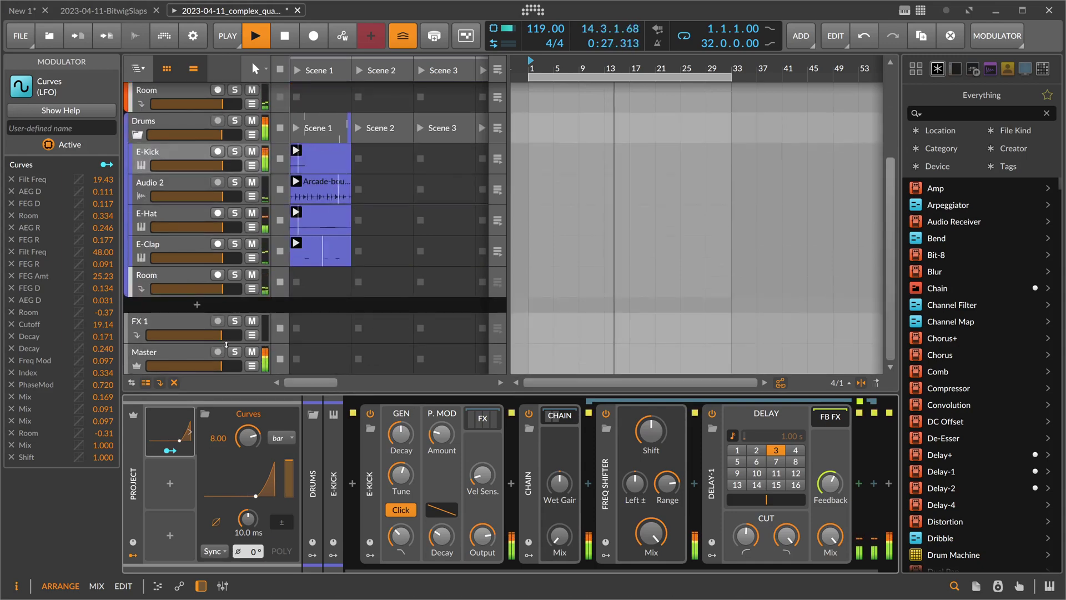
click(376, 355)
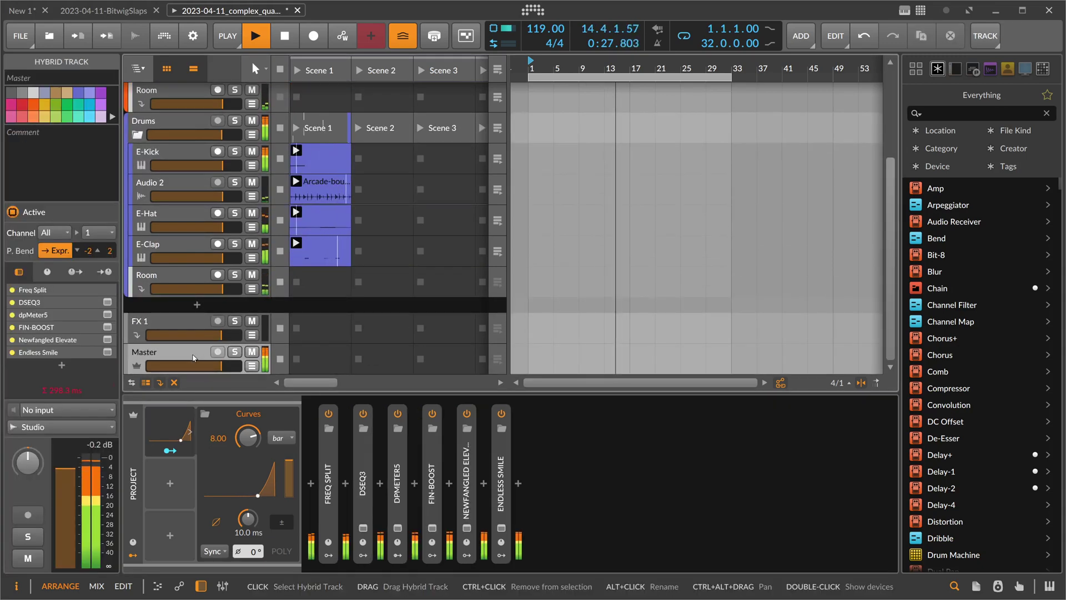
click(432, 527)
click(722, 143)
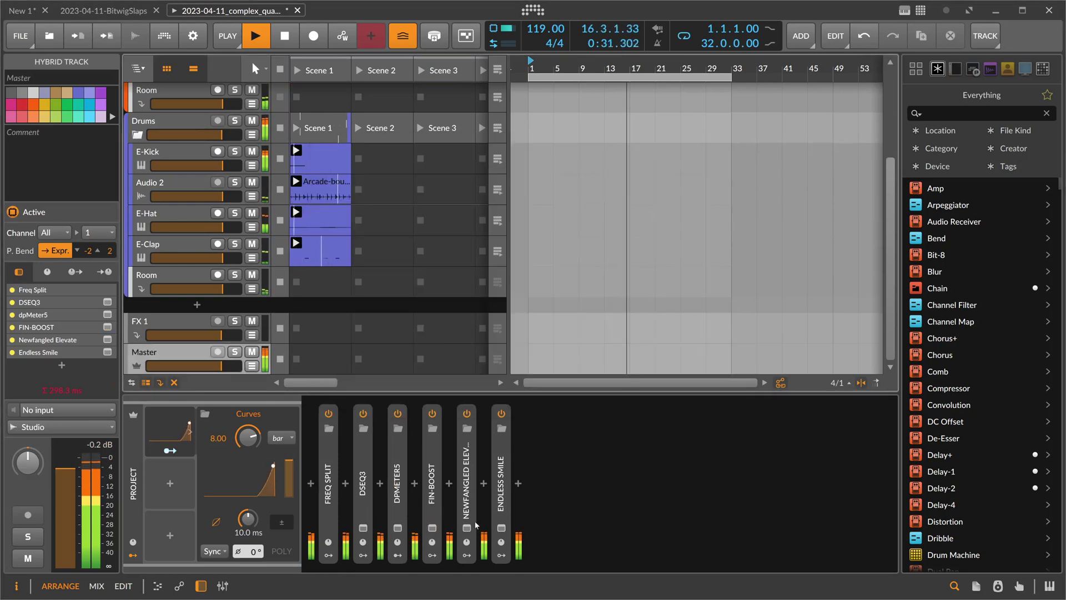
click(502, 527)
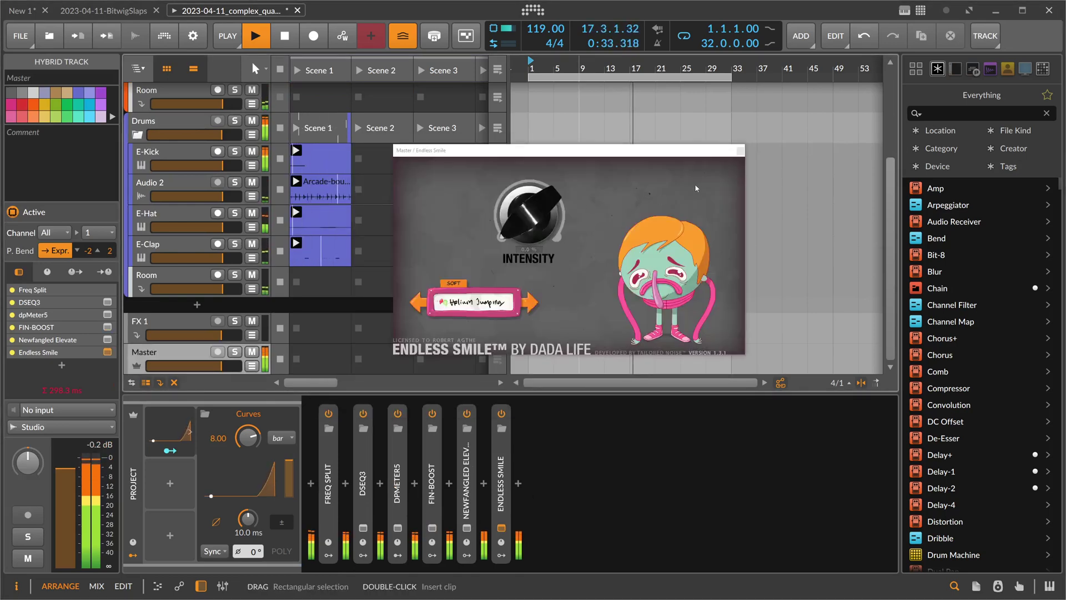
click(738, 153)
With the Music group selected, try Curves with its amount fully down, set its smoothing to 0.01 ms and restore the amount to 100 %
scroll(174, 118, up, 4)
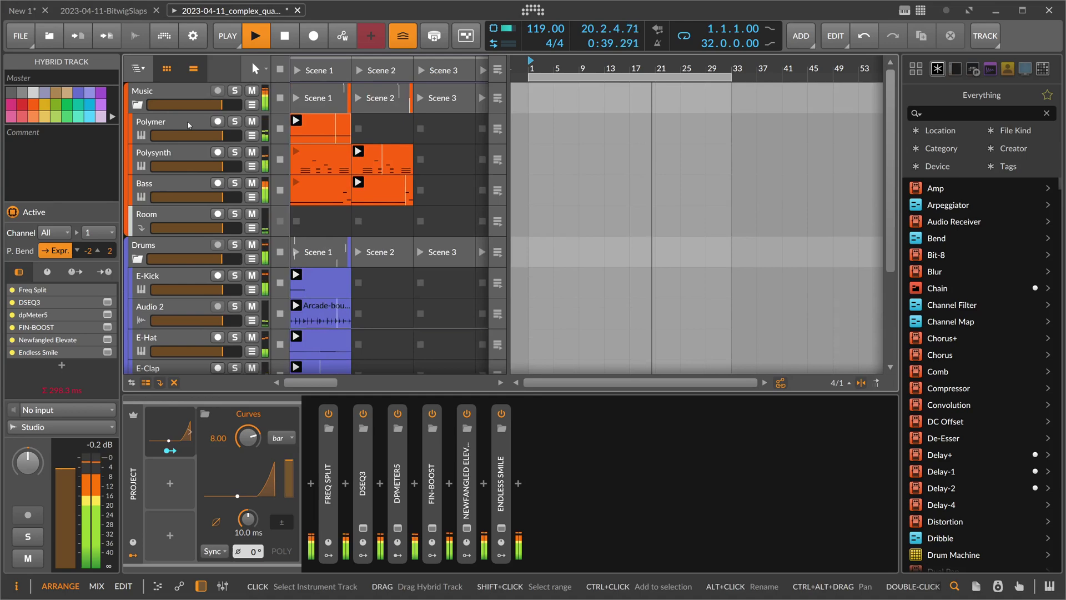
click(183, 92)
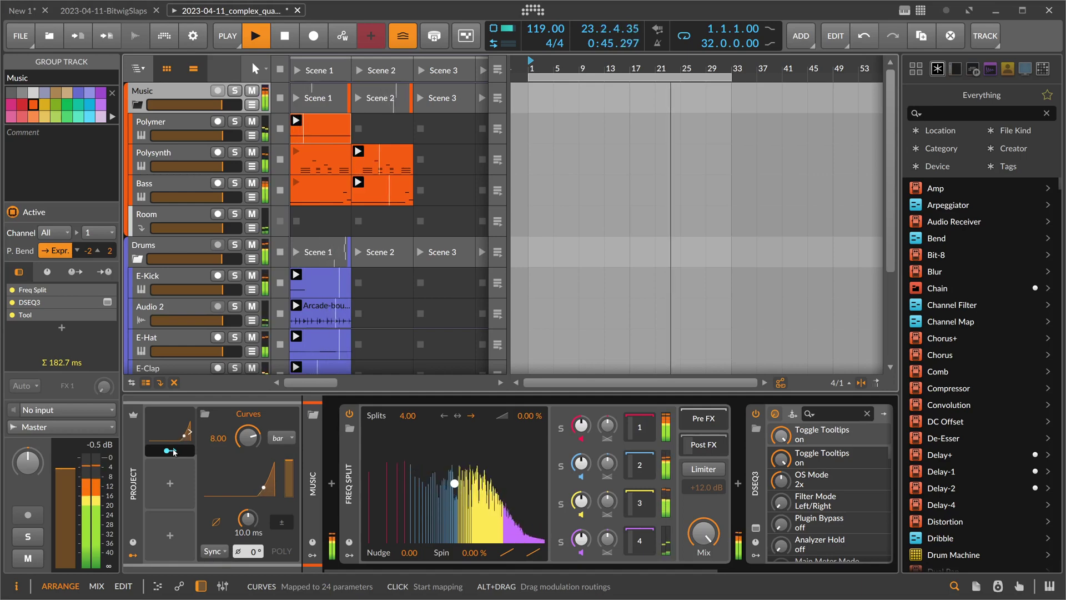
drag(288, 465, 290, 497)
click(291, 499)
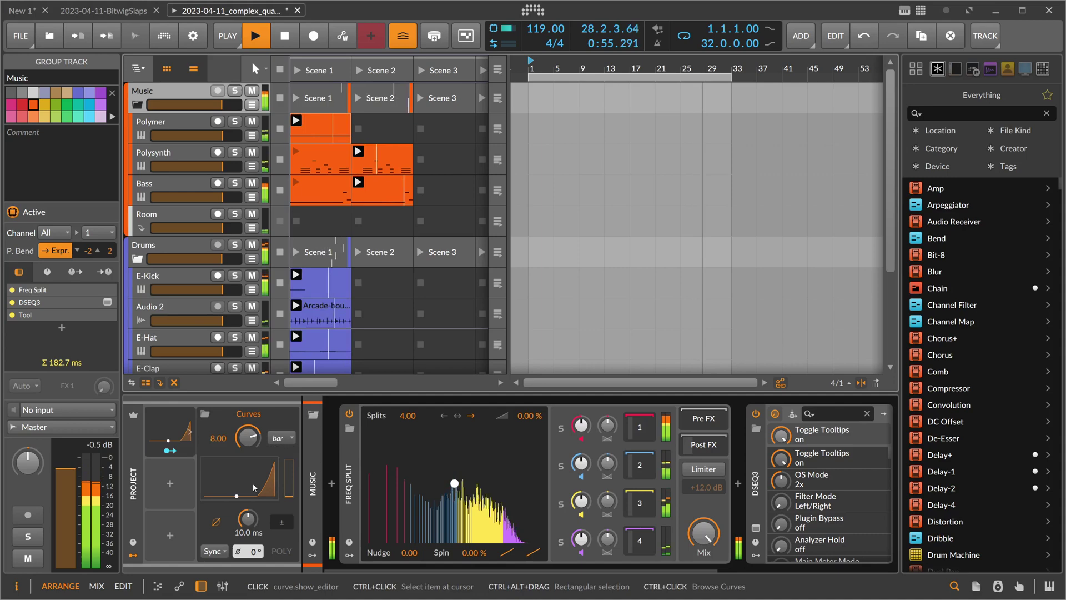
mouse_move(247, 518)
mouse_down()
mouse_move(247, 533)
mouse_move(245, 518)
mouse_up()
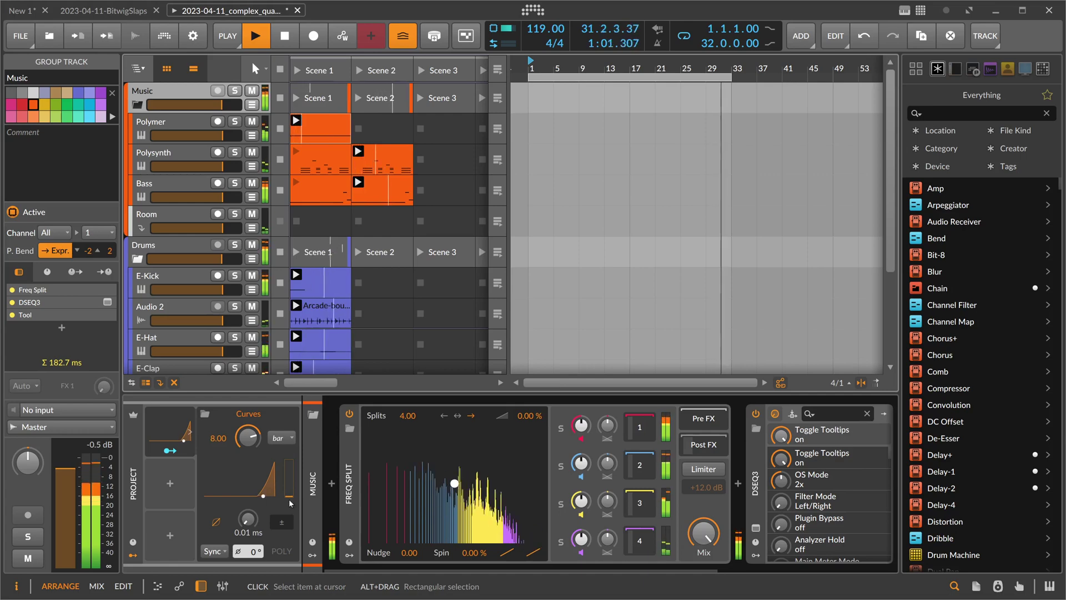
drag(288, 489, 288, 484)
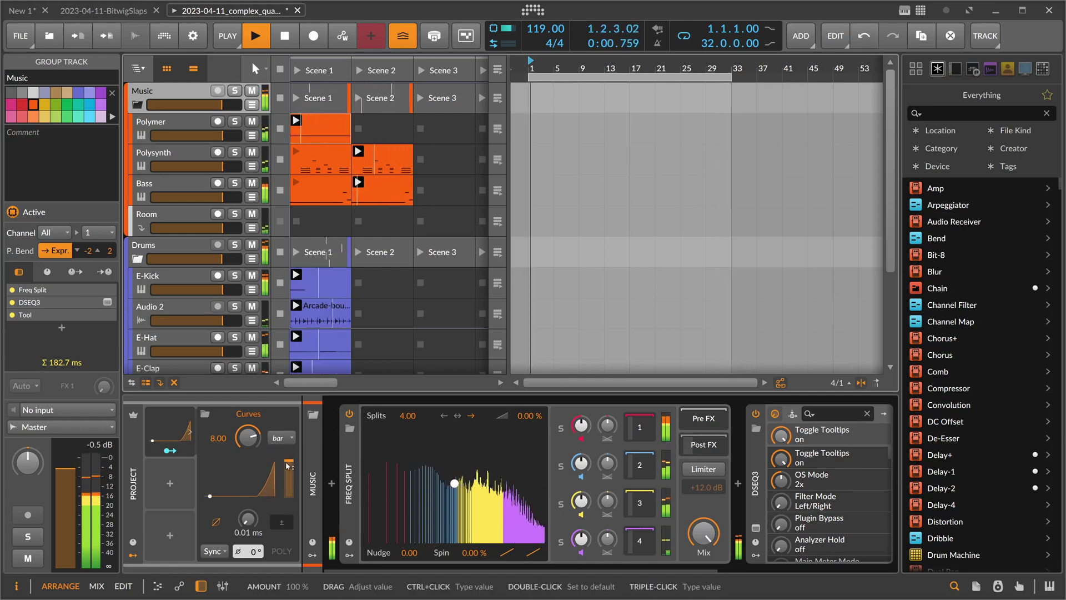
Set the Curves modulator's rate to 16 bars
double_click(219, 439)
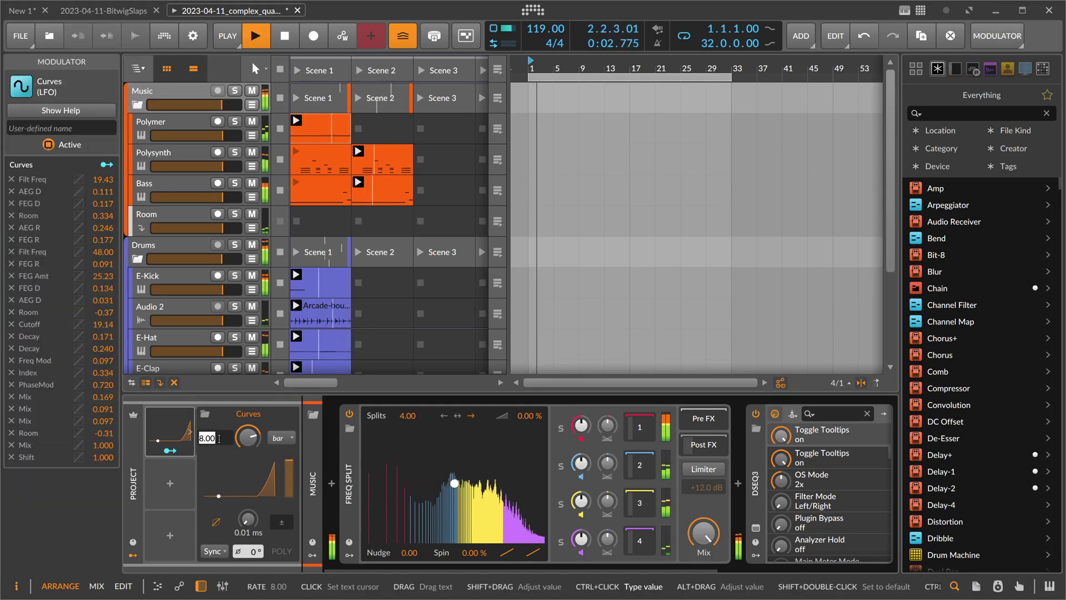
text(16)
key(Return)
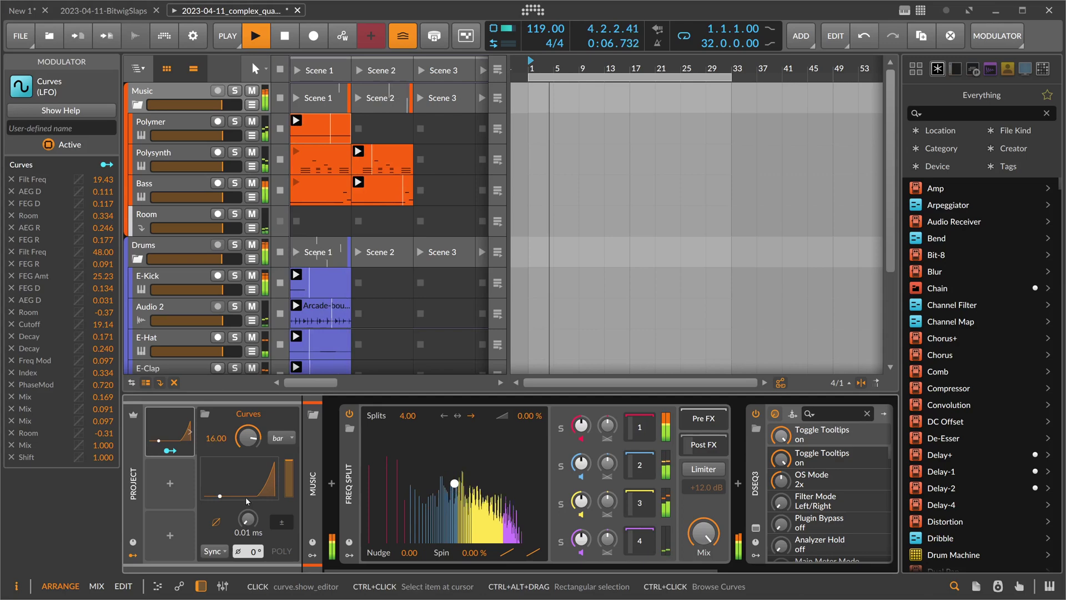
Bend the curve's final rising segment to a curvature of 10 %, close the curve editor and collapse the Curves modulator
click(265, 478)
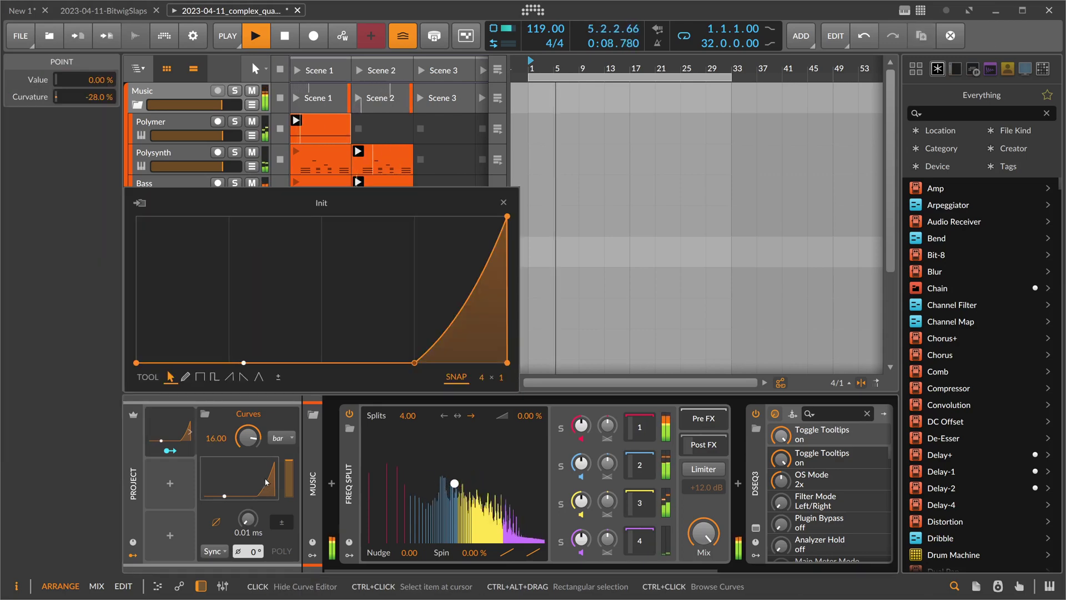
drag(455, 319, 455, 299)
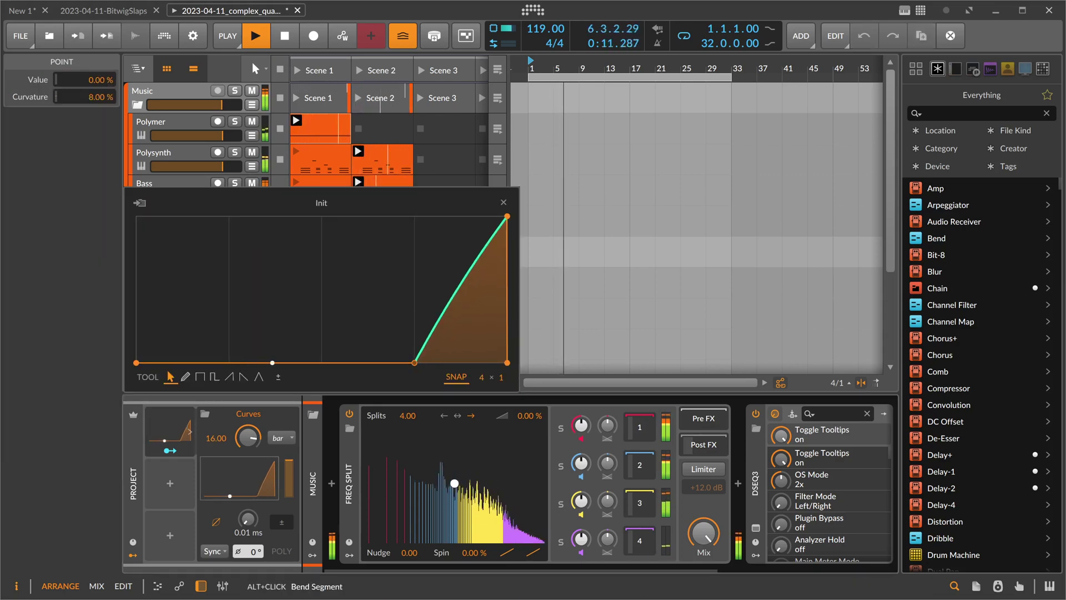
click(504, 203)
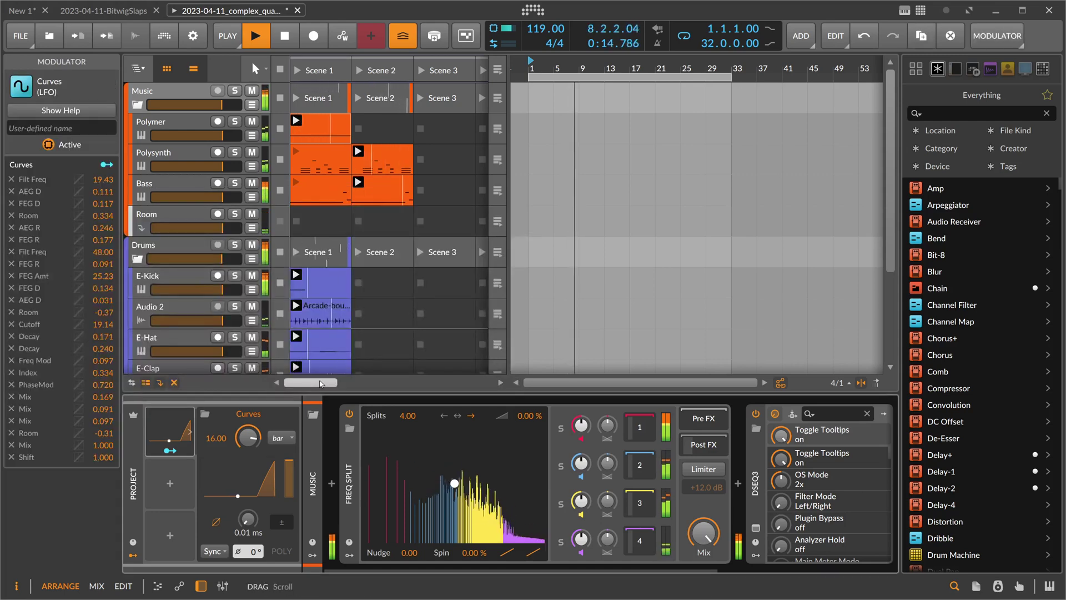
click(176, 421)
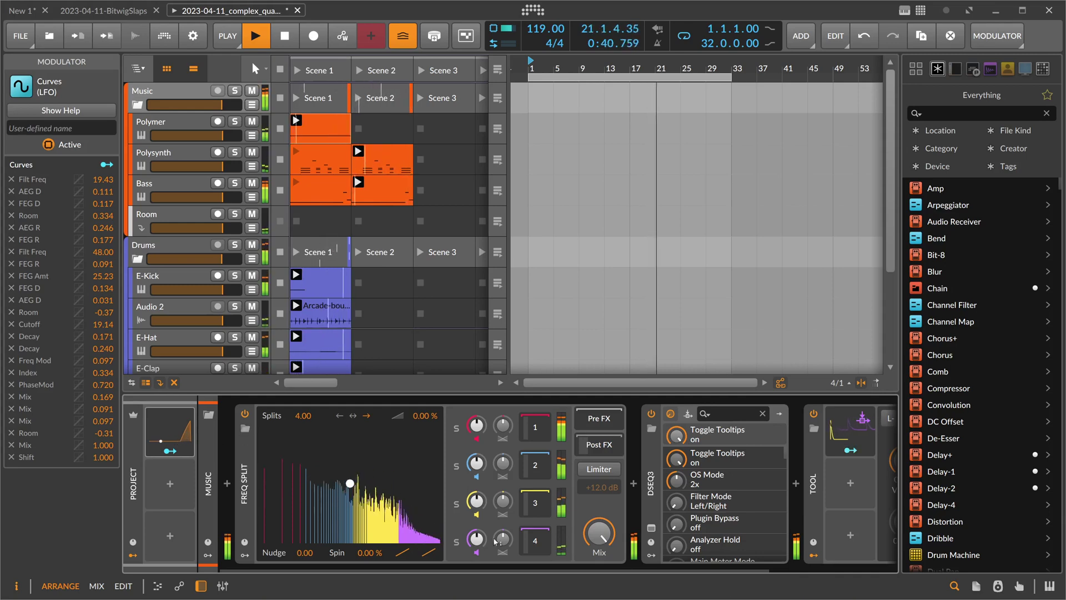
Open Endless Smile on the Master track, switch it to the Dada Dynamite preset and try its Intensity, ending at 0.0 %
scroll(217, 320, down, 3)
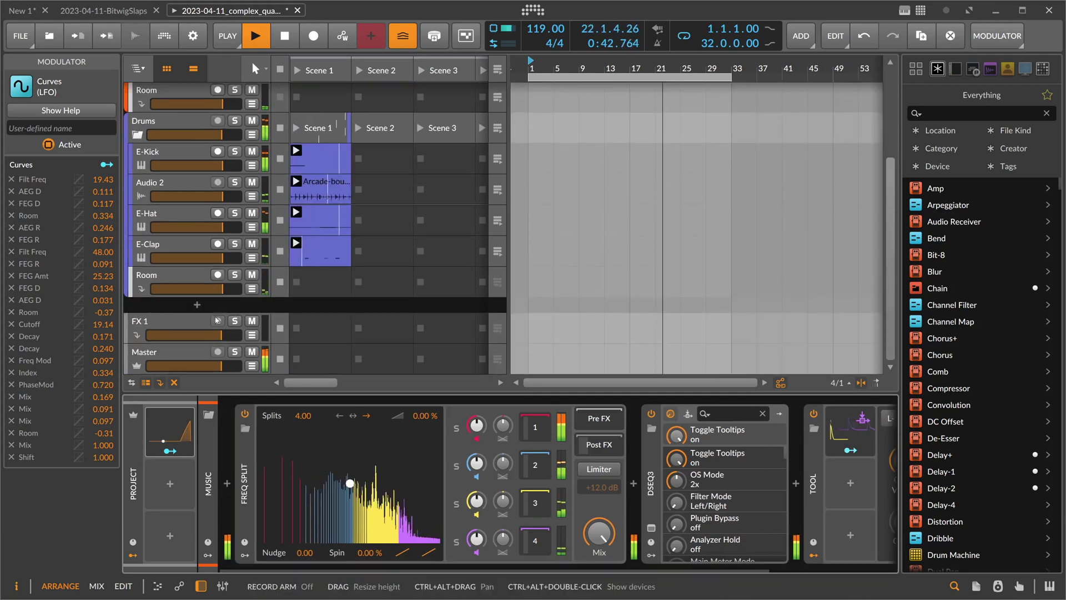
click(178, 356)
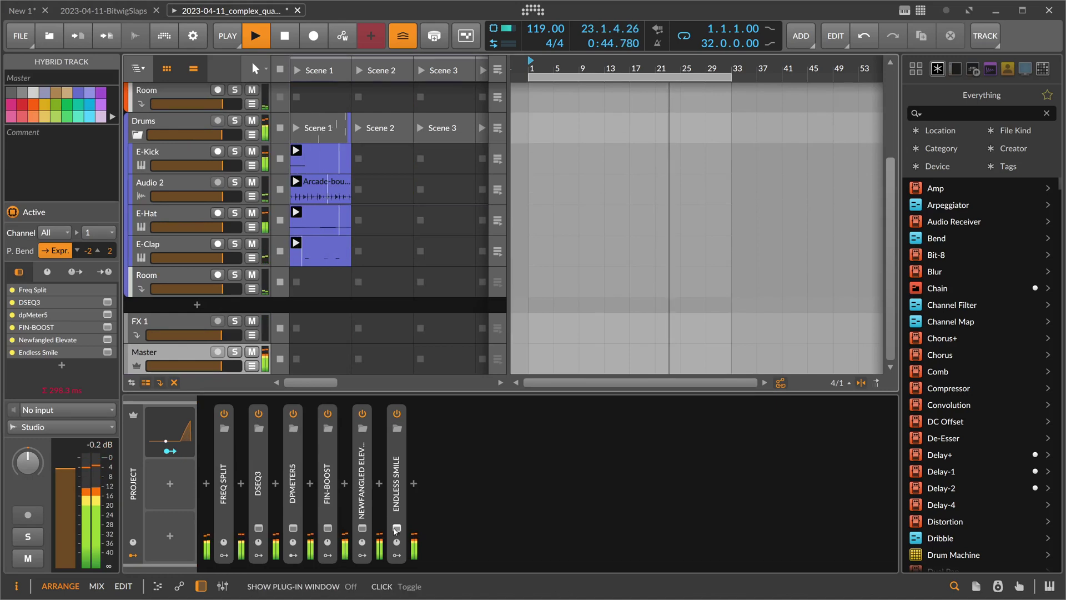
click(396, 528)
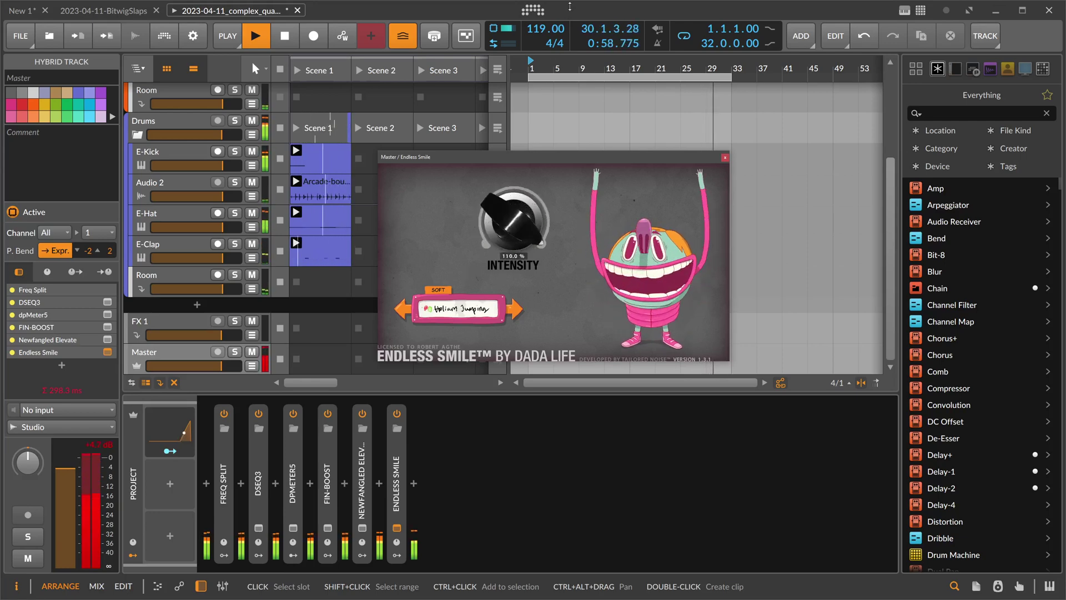
click(518, 314)
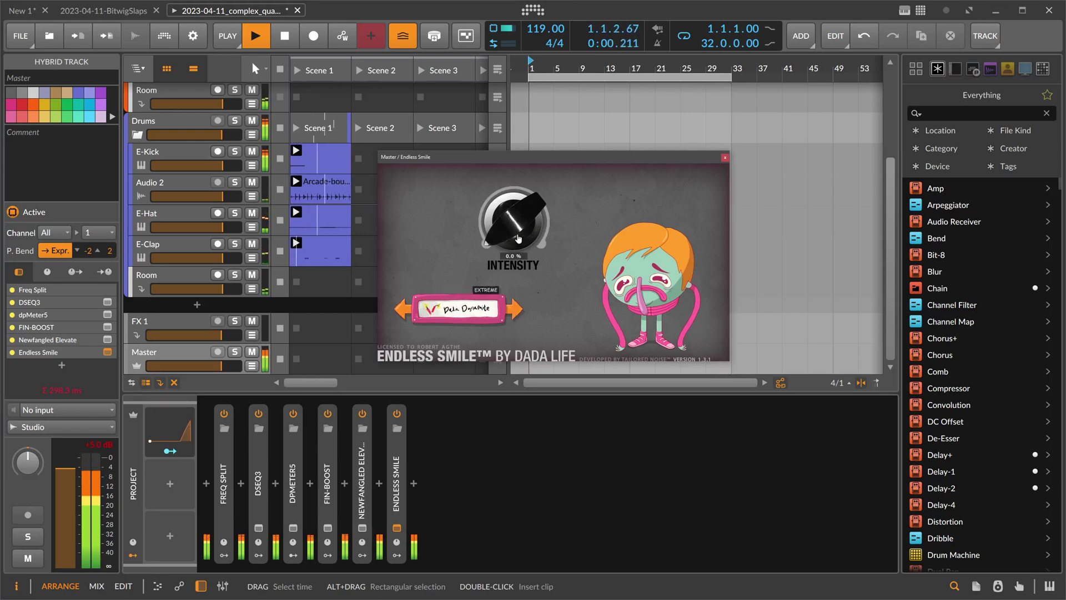
drag(518, 238, 497, 411)
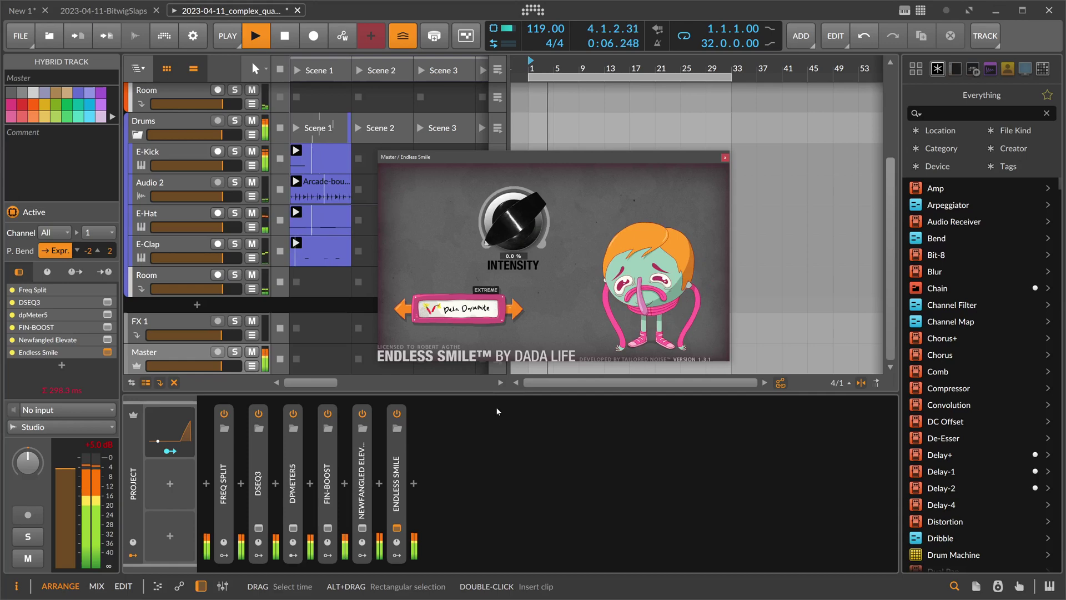
Map Curves to Endless Smile's Intensity parameter on the Master track with an amount of 1.000
click(170, 451)
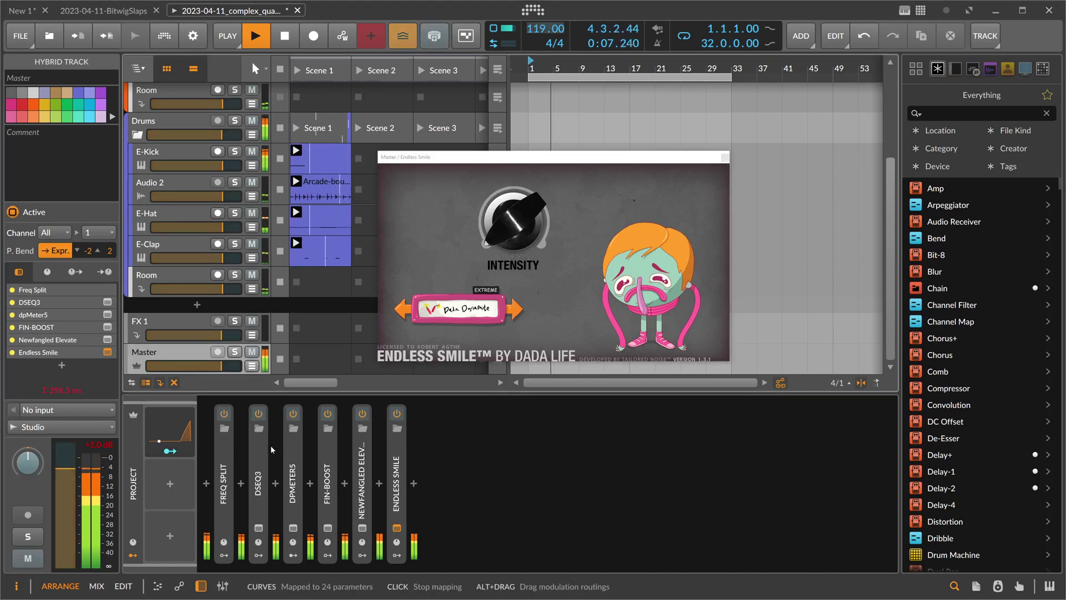
click(396, 554)
click(401, 545)
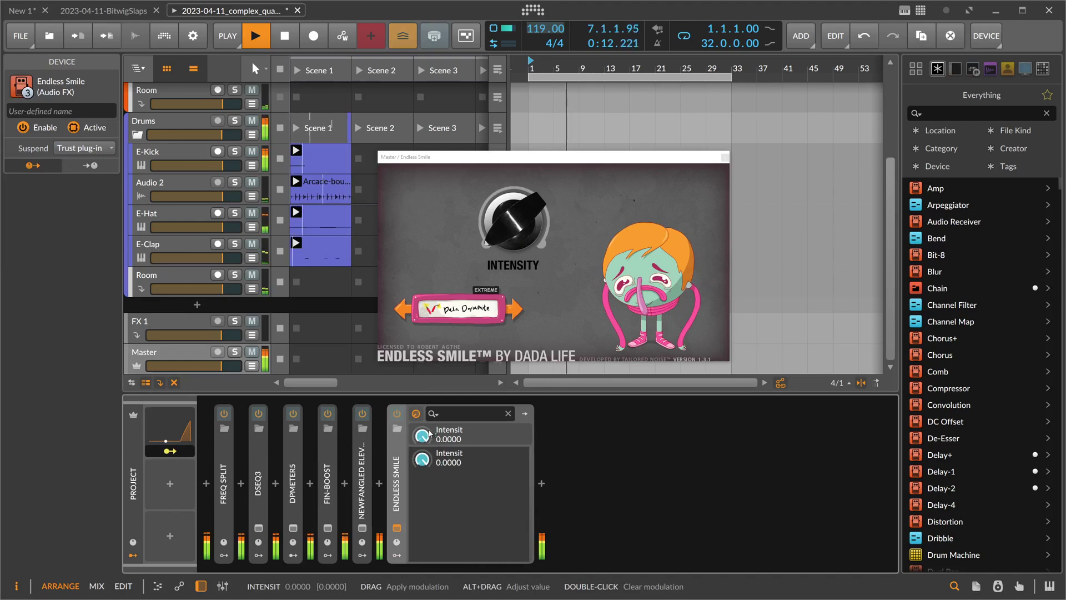
View the Music group's devices, return to the Master track and expand Curves to review its list of mapped parameters
scroll(162, 166, up, 3)
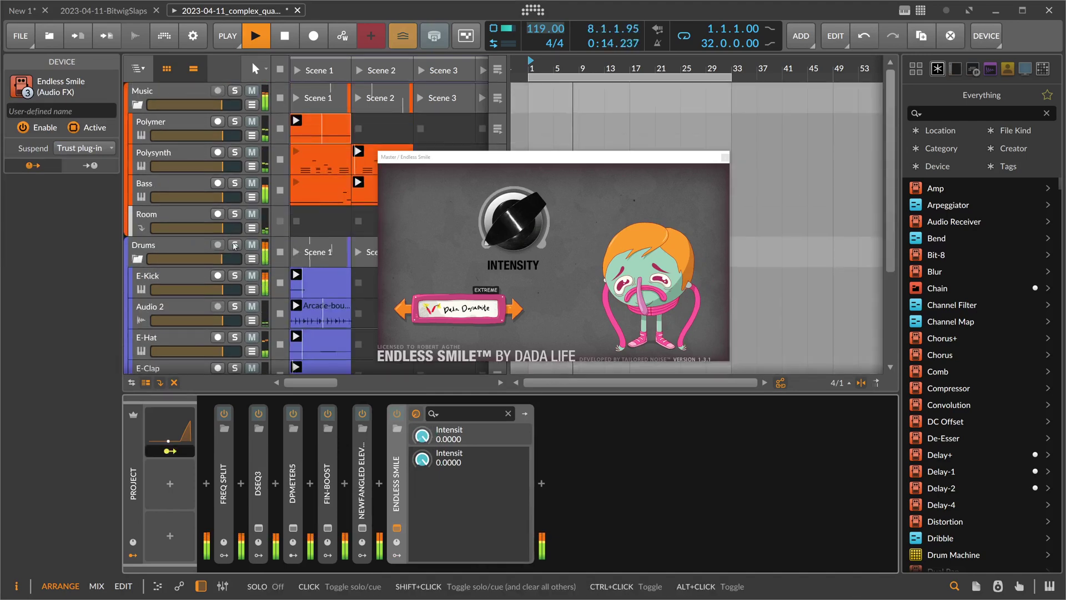
click(162, 96)
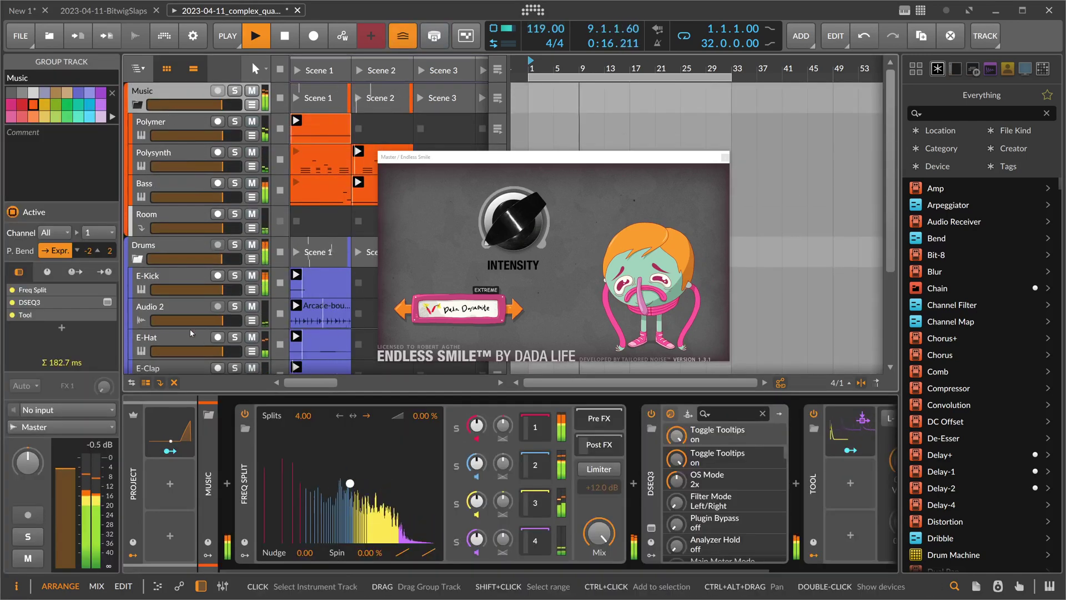
scroll(165, 348, down, 3)
click(167, 352)
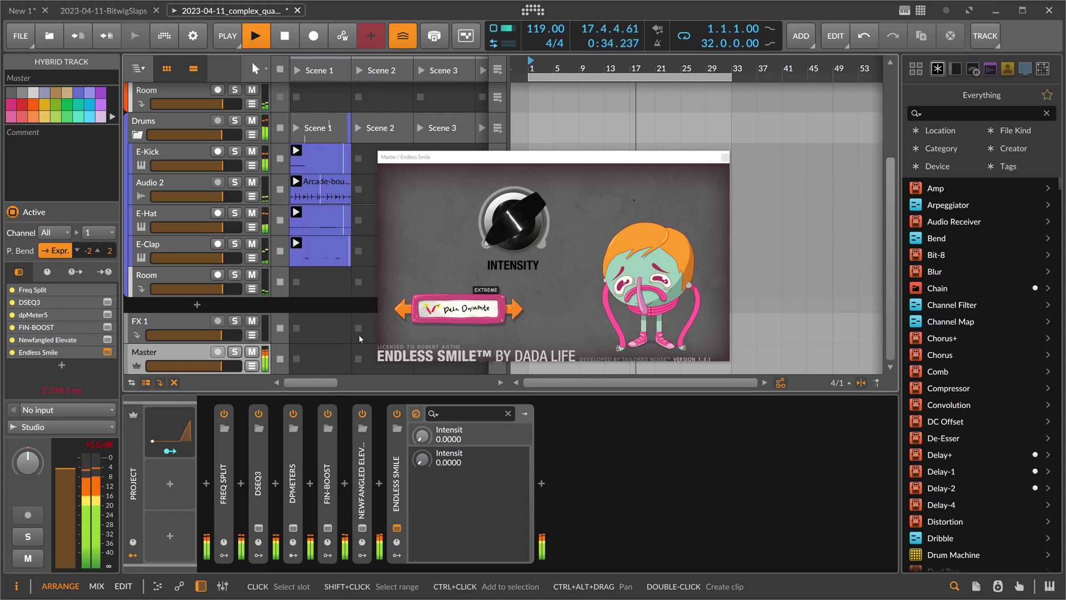
click(181, 409)
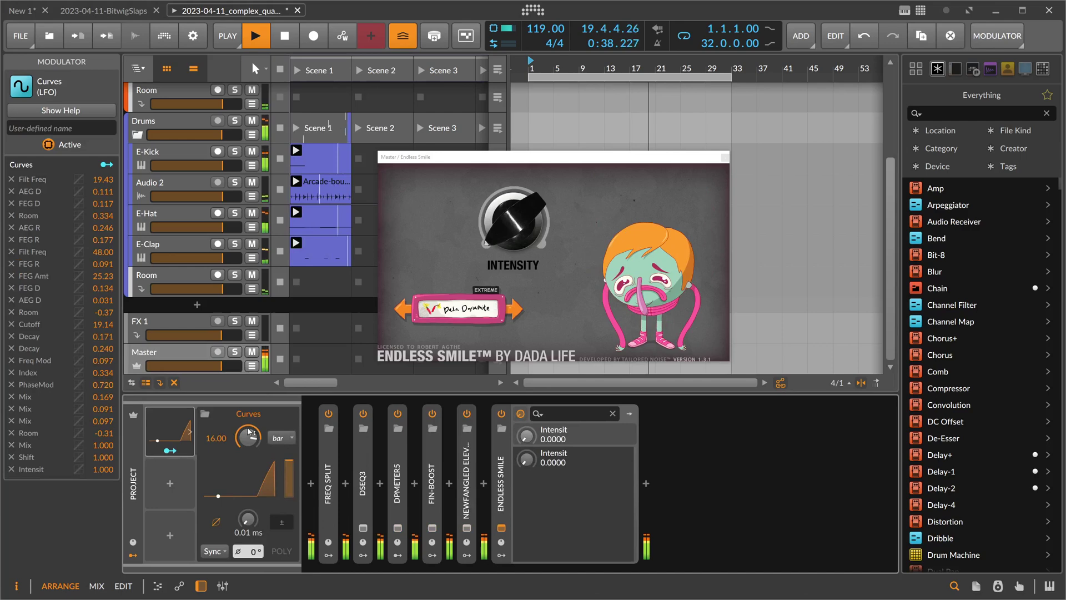
Review the Curves modulator's available rate units and retrigger modes, keeping bar and Sync
click(281, 438)
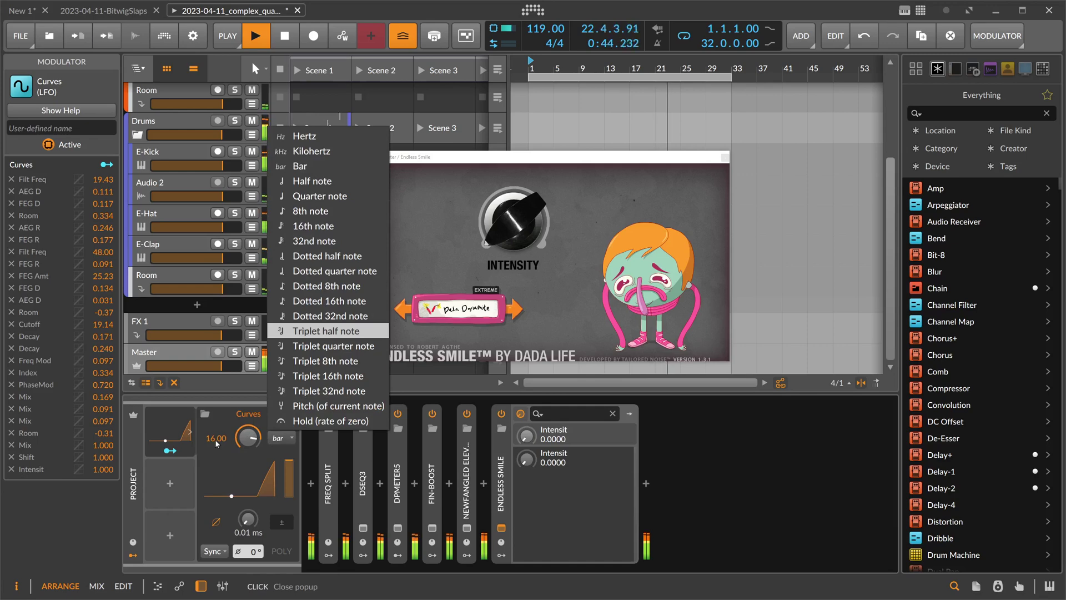
click(215, 550)
click(214, 549)
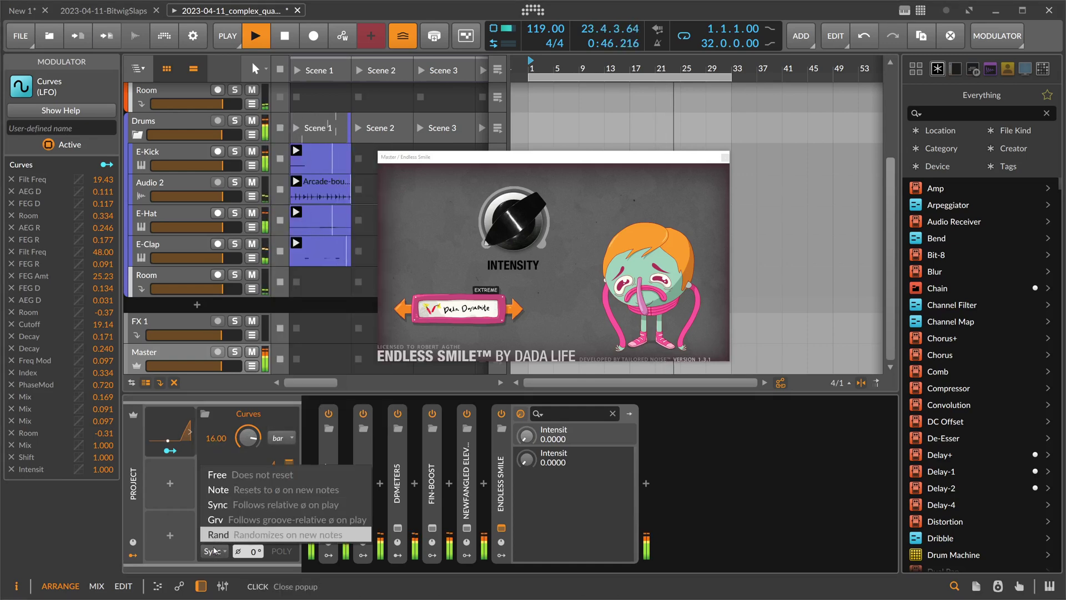
click(215, 549)
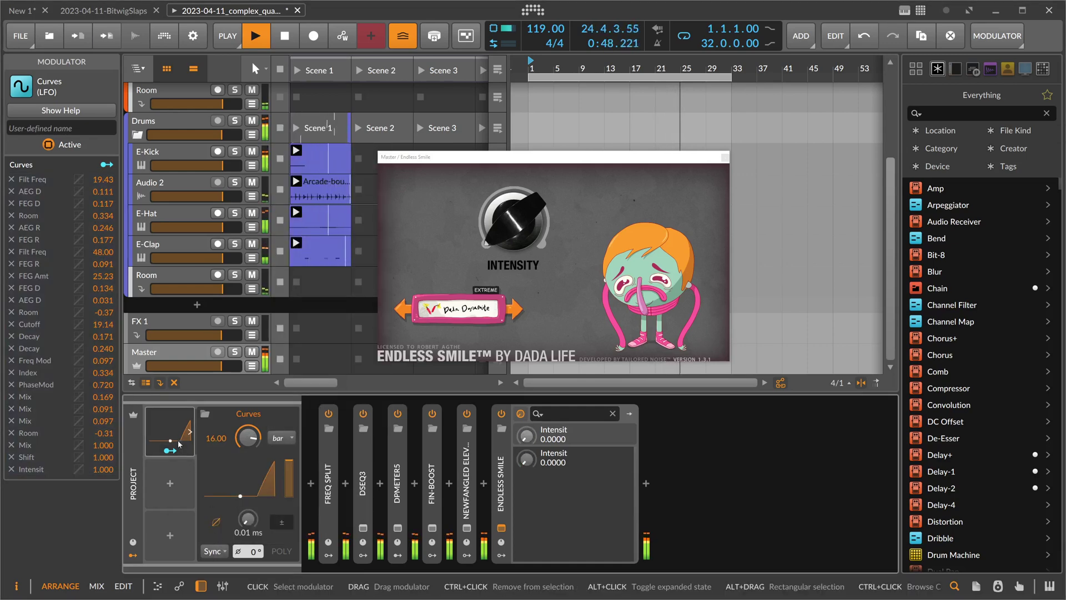
Bring the Music tracks into view and move the Endless Smile window clear of their Scene 2 clips
scroll(195, 268, up, 3)
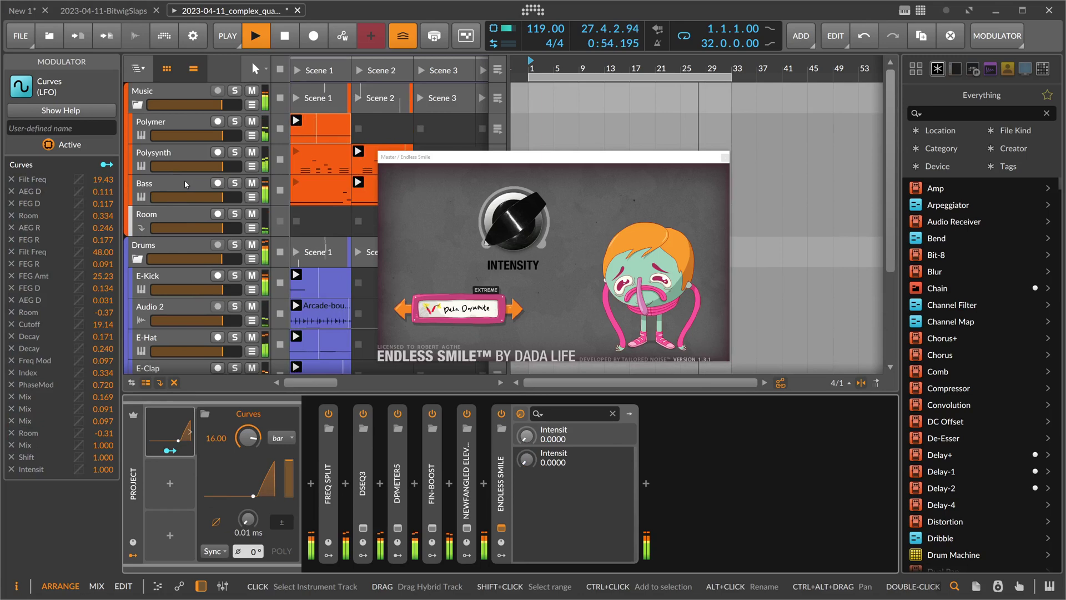
drag(442, 156, 485, 125)
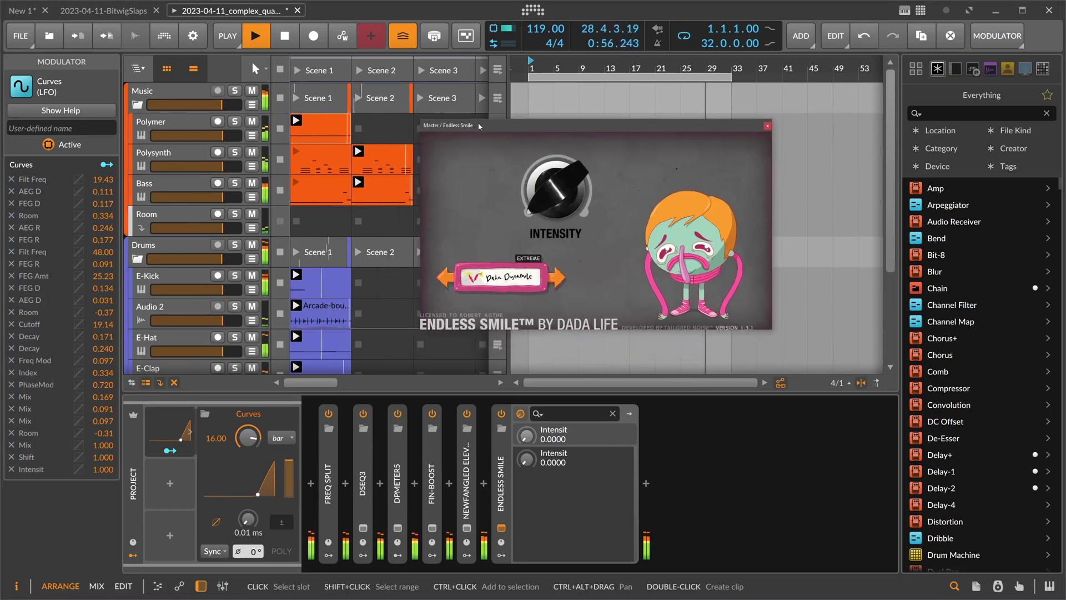